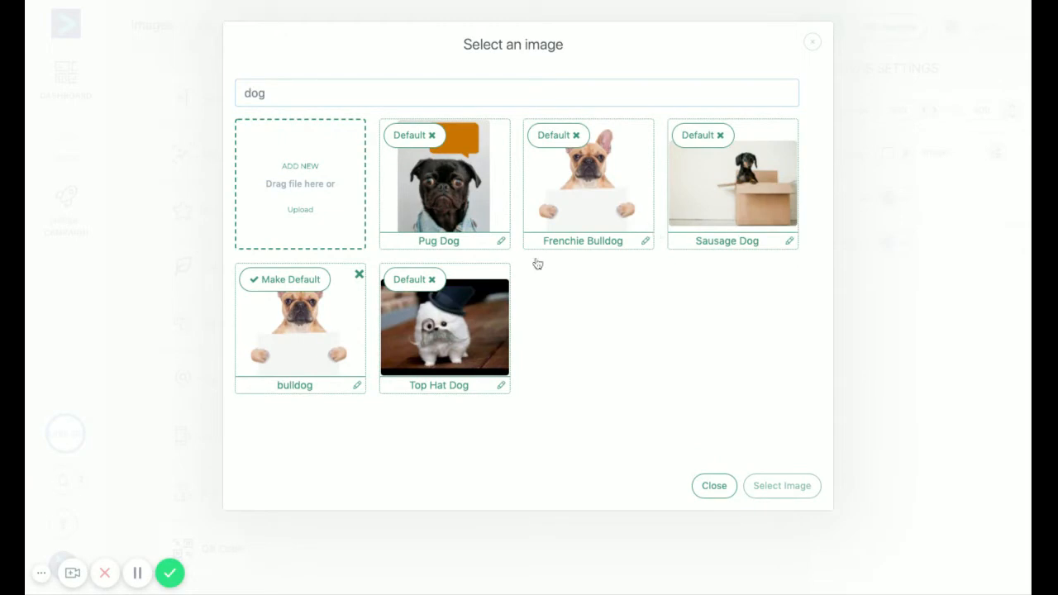
# Step: Set the "bulldog" image as the canvas background and adjust the canvas size to match the image
pyautogui.click(305, 323)
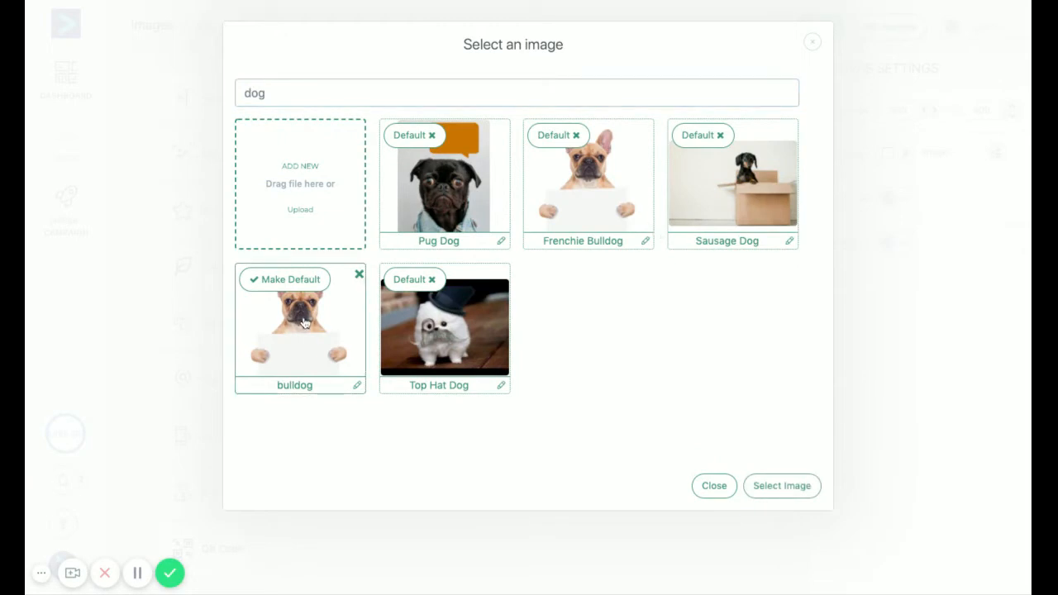
pyautogui.click(763, 496)
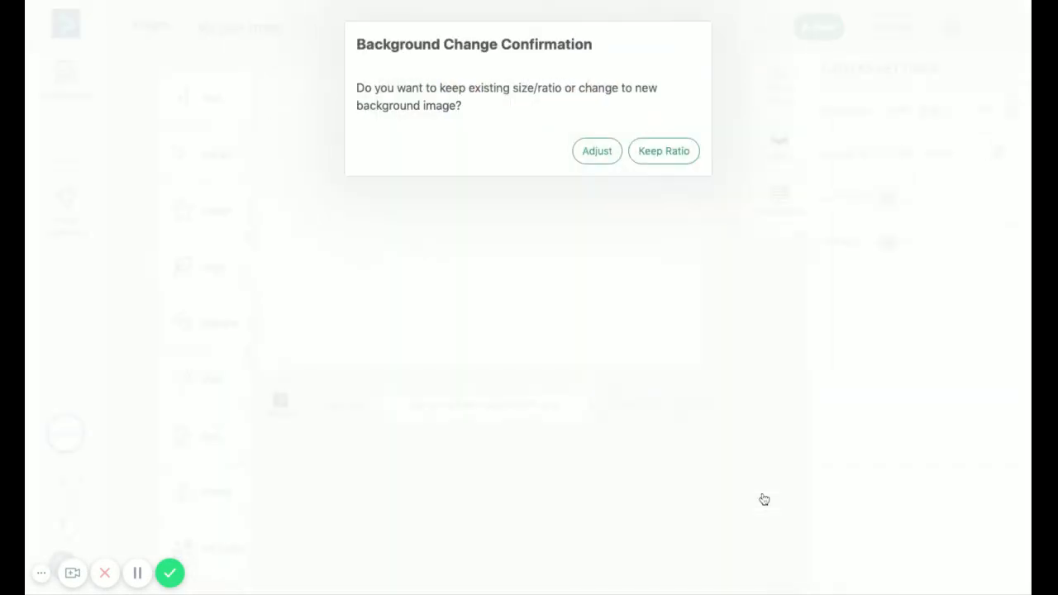
pyautogui.click(595, 152)
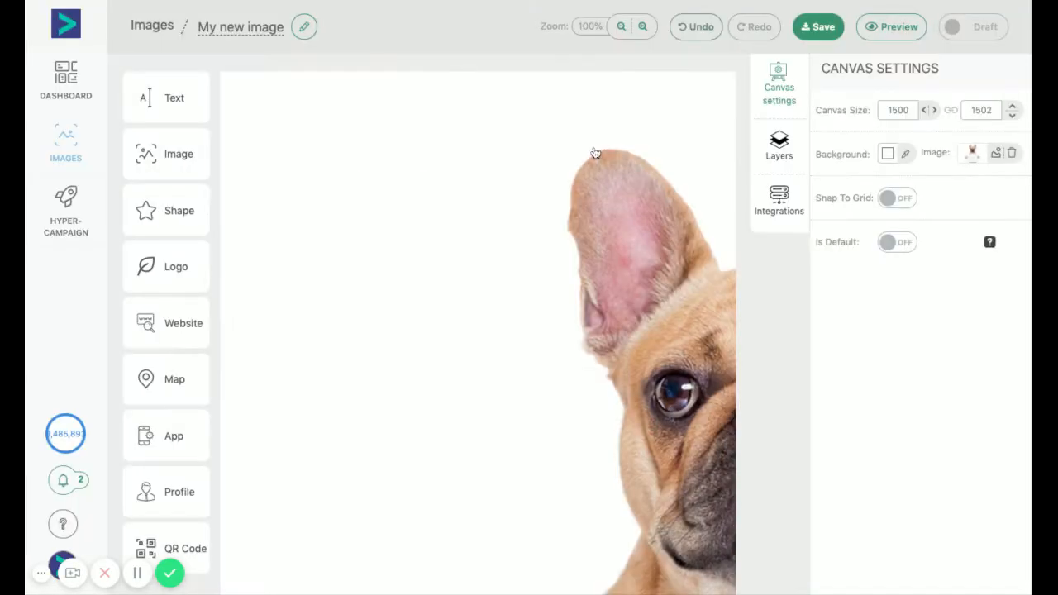
# Step: Add a shape beside the dog's head and change it to the thought-cloud bubble
pyautogui.click(620, 27)
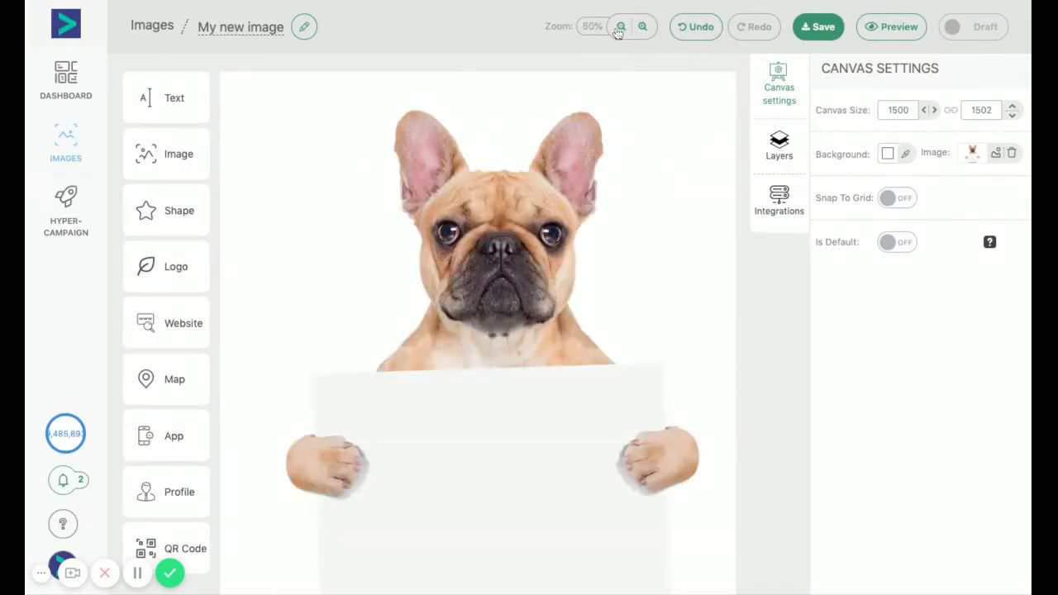
pyautogui.click(620, 26)
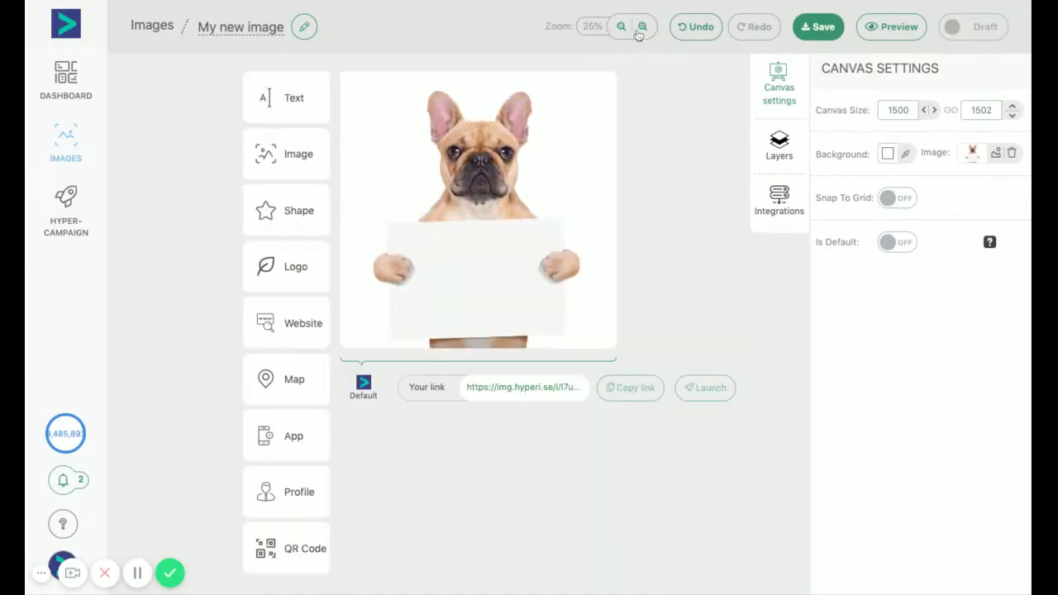
pyautogui.click(641, 33)
pyautogui.hscroll(1, 534, 241)
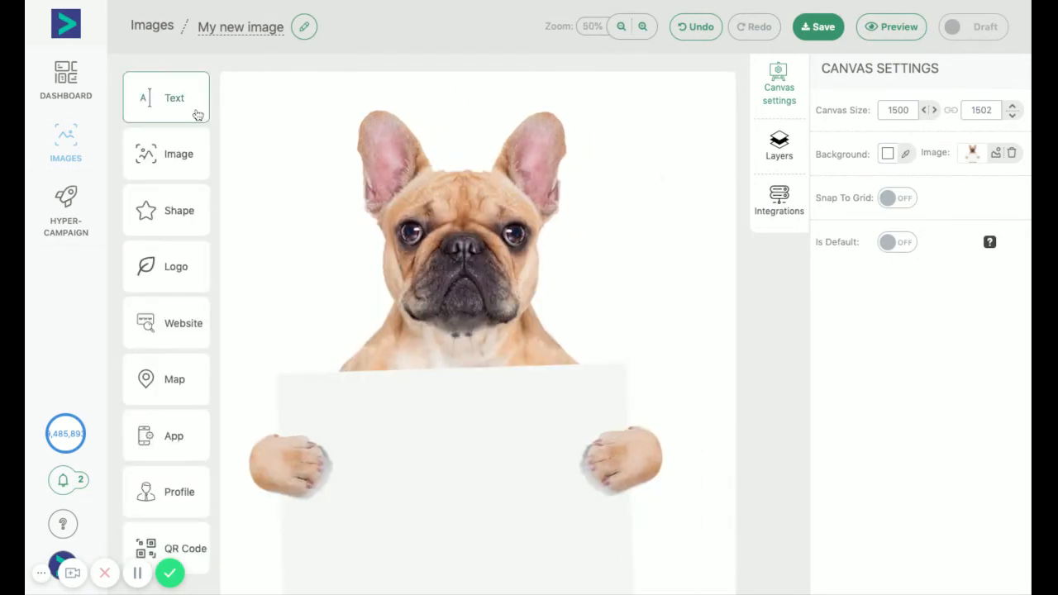
pyautogui.click(165, 206)
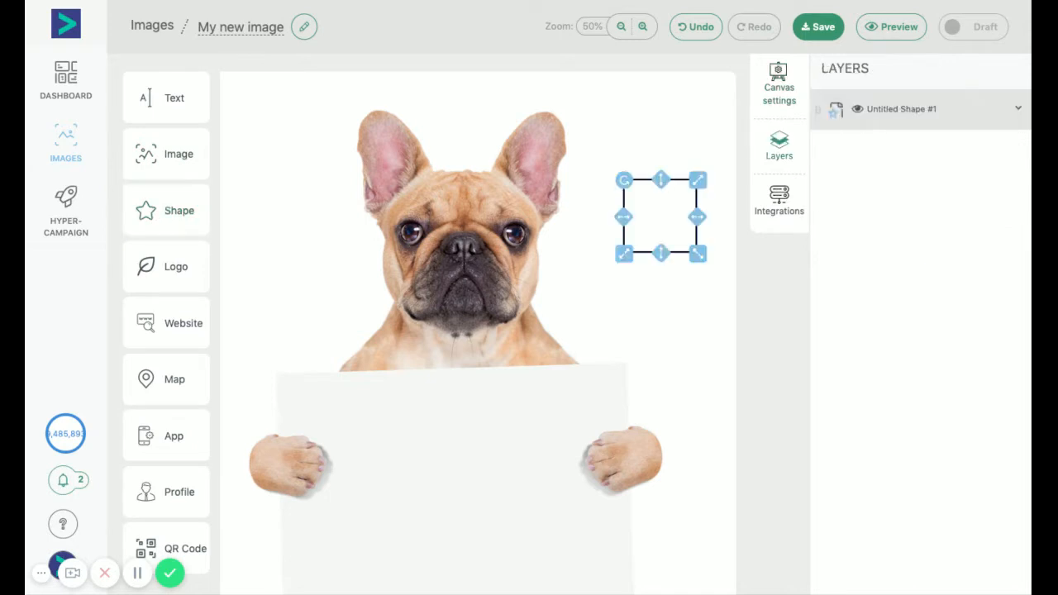
pyautogui.click(1017, 112)
pyautogui.scroll(-1, 916, 354)
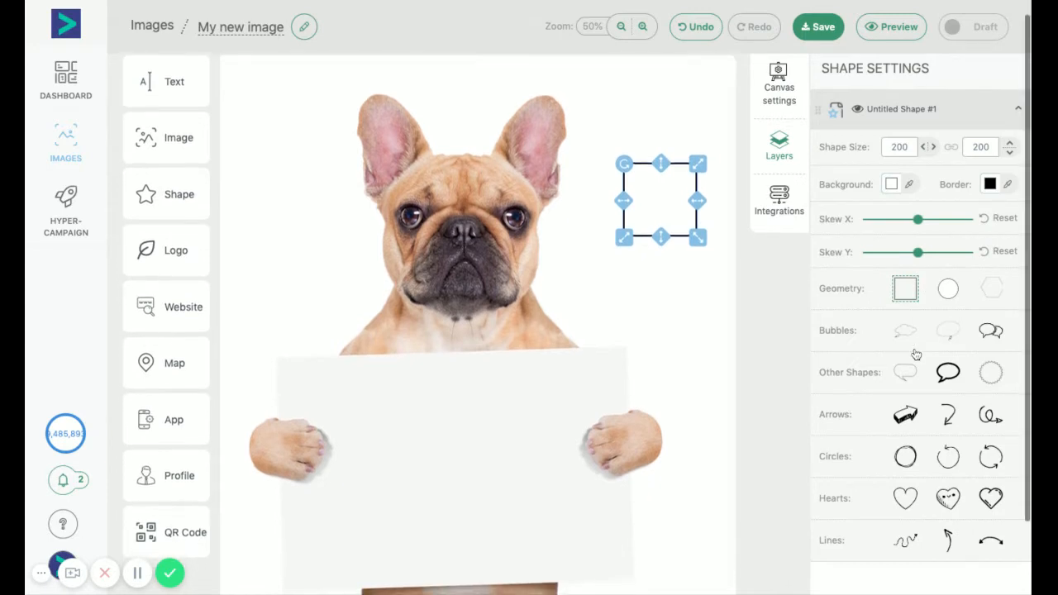
pyautogui.scroll(-3, 922, 354)
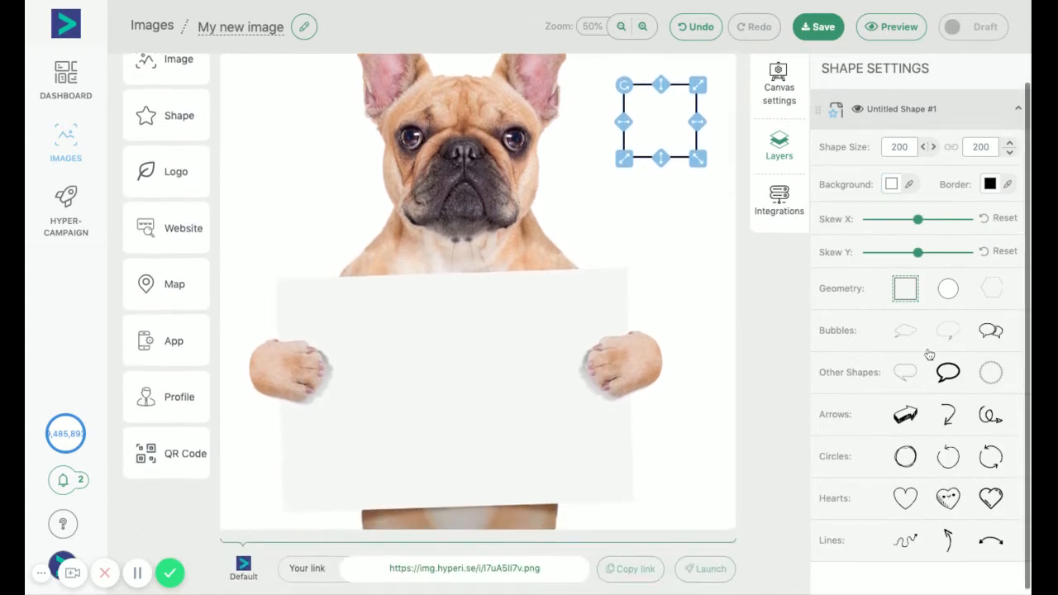
pyautogui.click(913, 332)
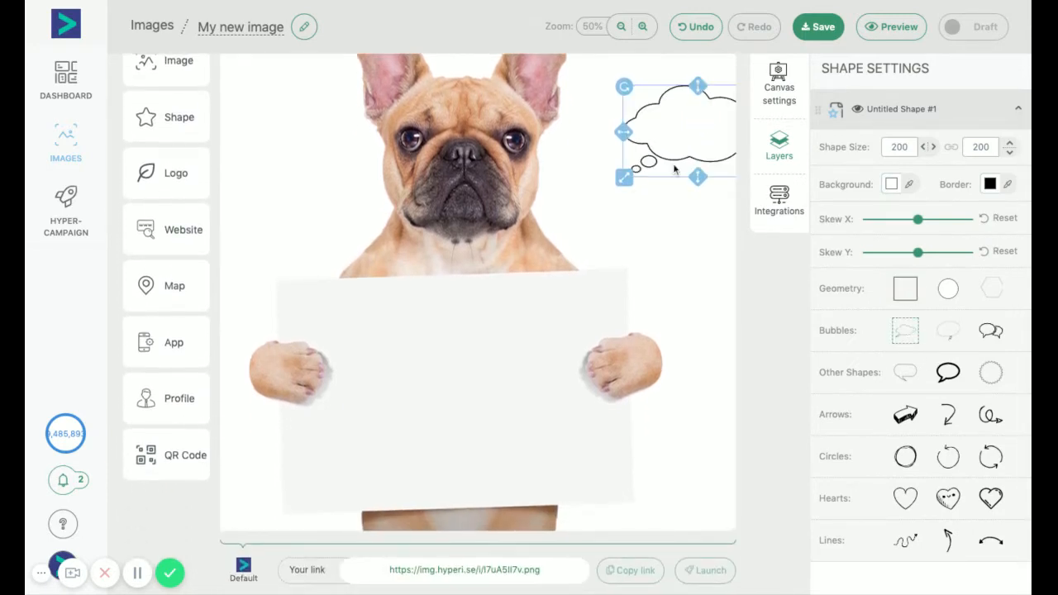
# Step: Enlarge the thought bubble to about 546 × 337 and position it at the canvas's upper edge beside the dog's ear
pyautogui.click(660, 228)
pyautogui.moveTo(676, 111); pyautogui.dragTo(610, 91)
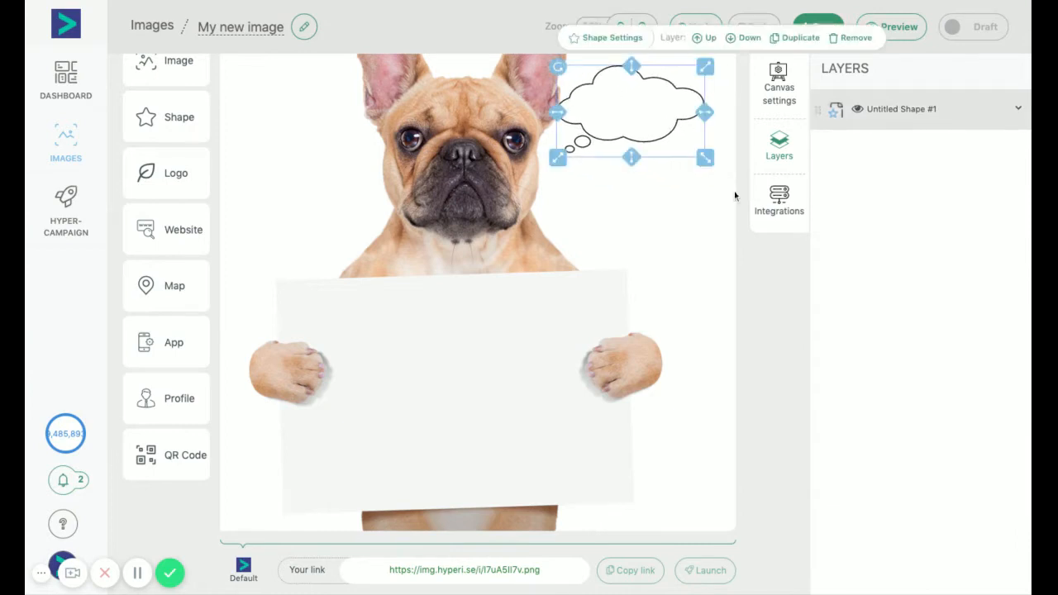
pyautogui.moveTo(706, 157); pyautogui.dragTo(757, 190)
pyautogui.scroll(2, 661, 137)
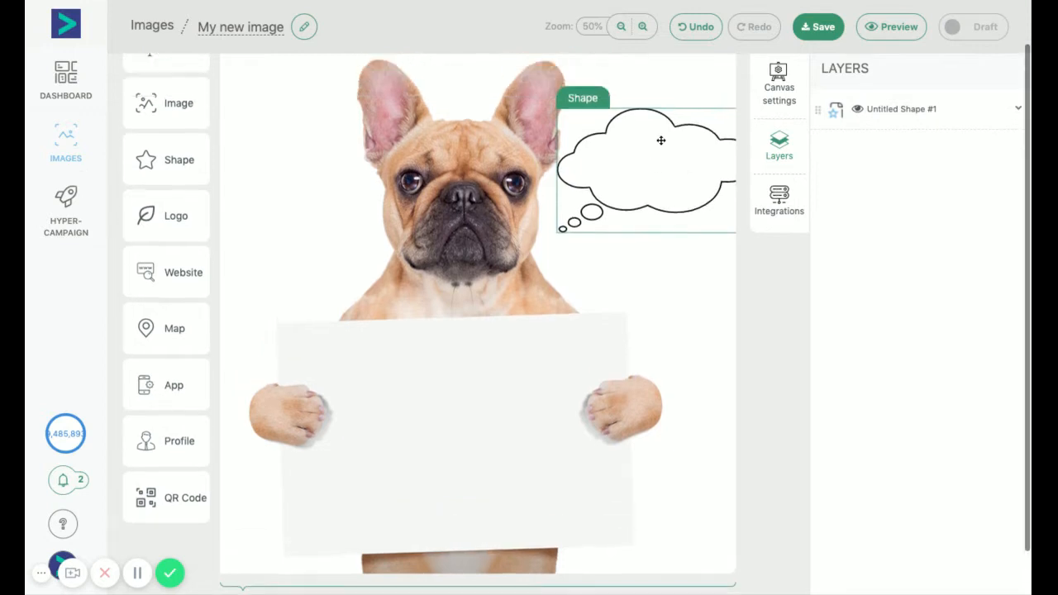
pyautogui.press('Up')
pyautogui.press('Up')
pyautogui.press('Up')
pyautogui.press('Up')
pyautogui.press('Up')
pyautogui.press('Up')
pyautogui.press('Up')
pyautogui.press('Up')
pyautogui.press('Up')
pyautogui.press('Up')
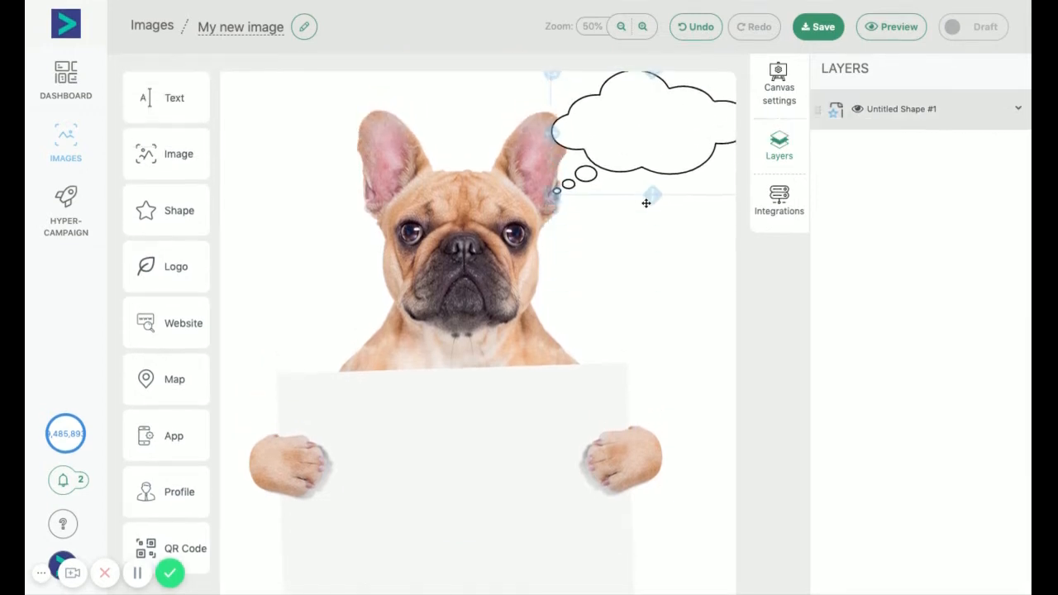
pyautogui.click(647, 203)
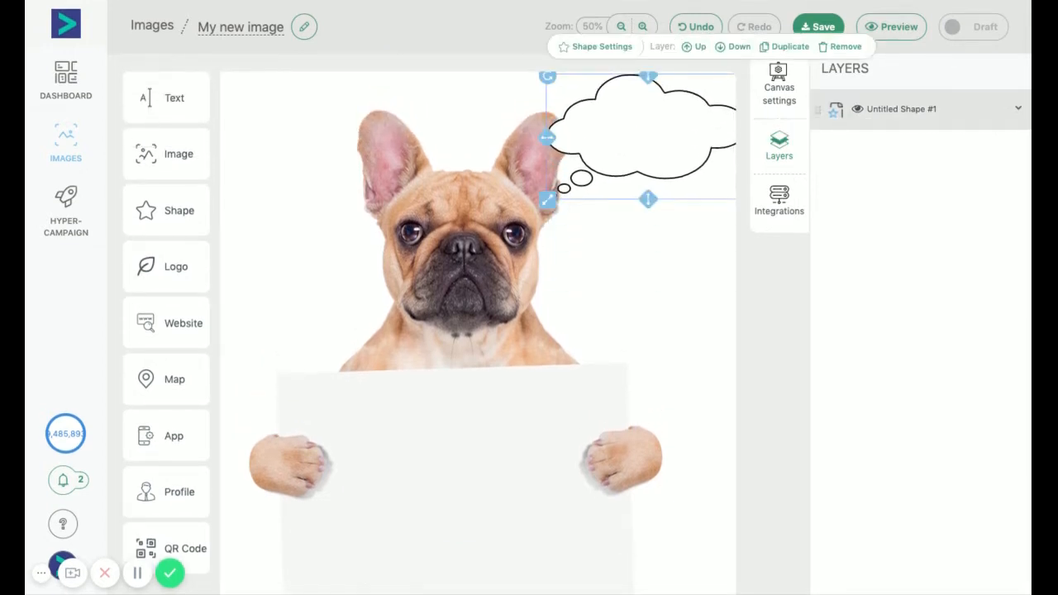
# Step: Adjust the thought bubble's background colour in its shape settings
pyautogui.click(599, 51)
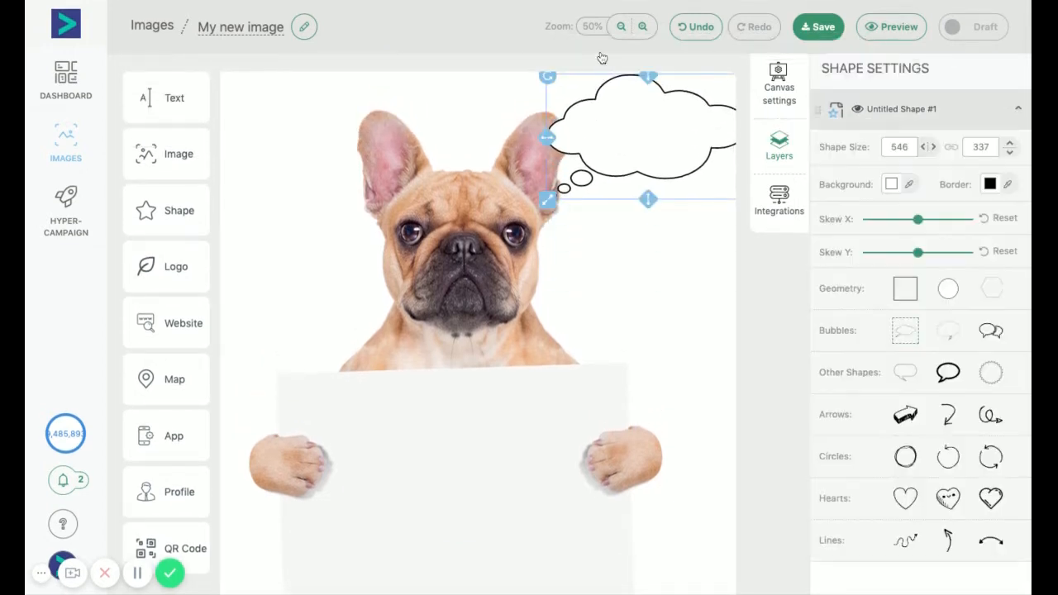
pyautogui.click(907, 182)
pyautogui.moveTo(940, 330); pyautogui.dragTo(835, 330)
pyautogui.click(666, 233)
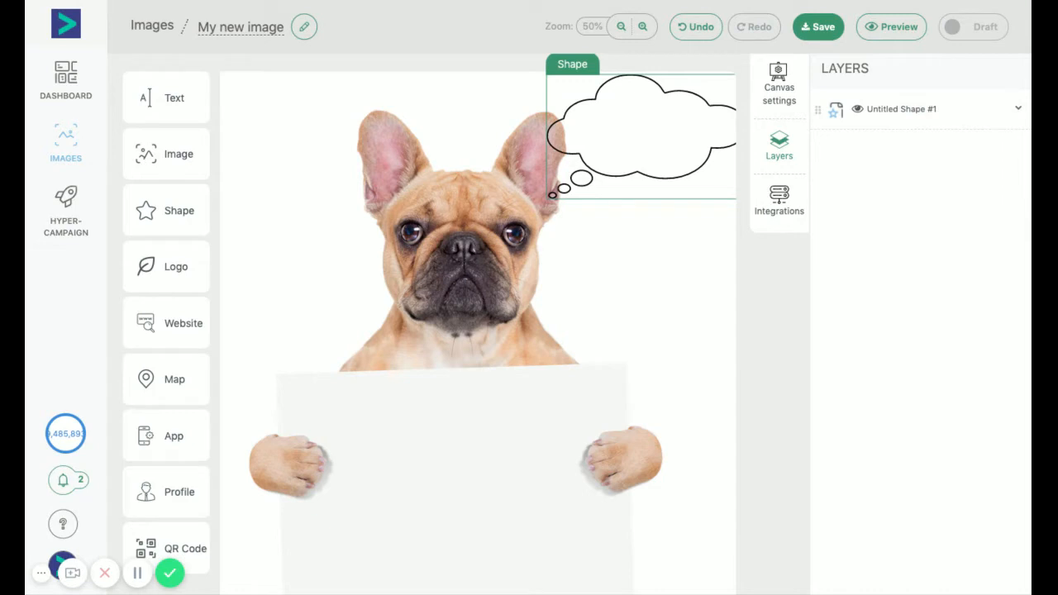
# Step: Add a profile image placeholder of about 168 × 168 inside the thought bubble and give it the circular style
pyautogui.scroll(-1, 153, 541)
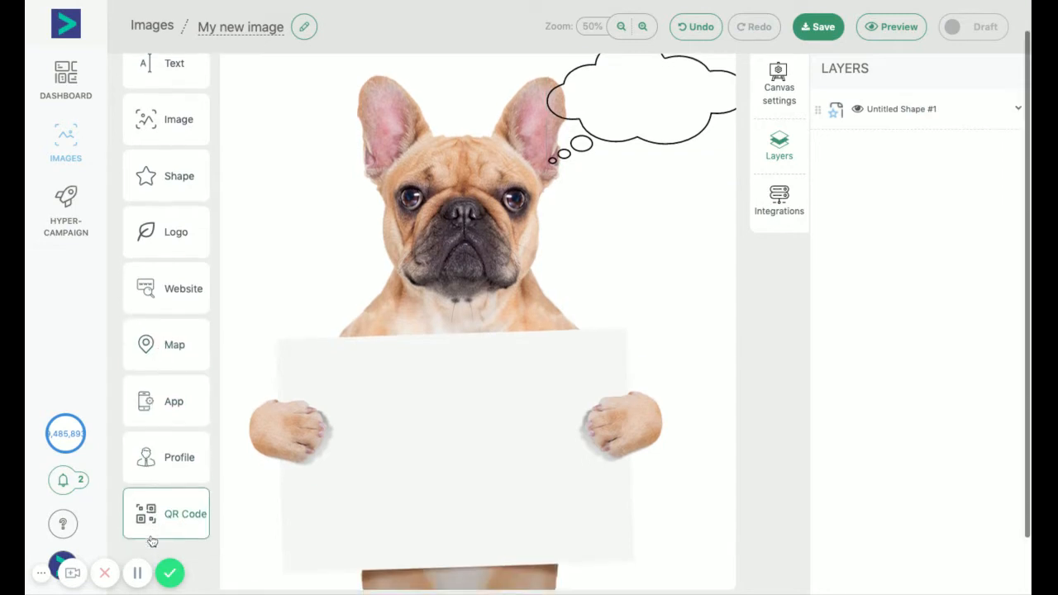
pyautogui.scroll(1, 152, 542)
pyautogui.scroll(-2, 201, 263)
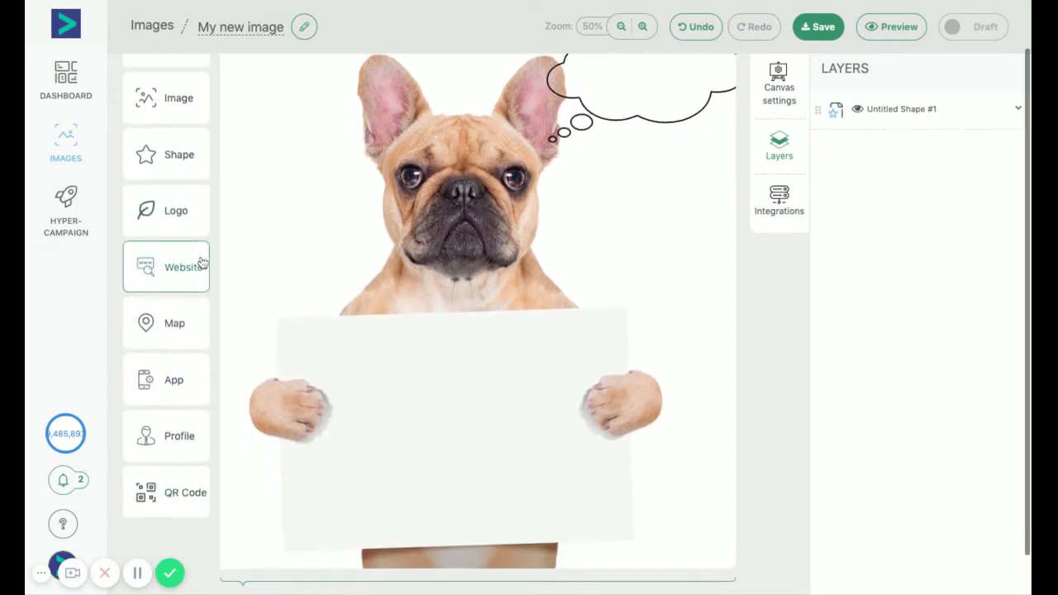
pyautogui.scroll(1, 203, 265)
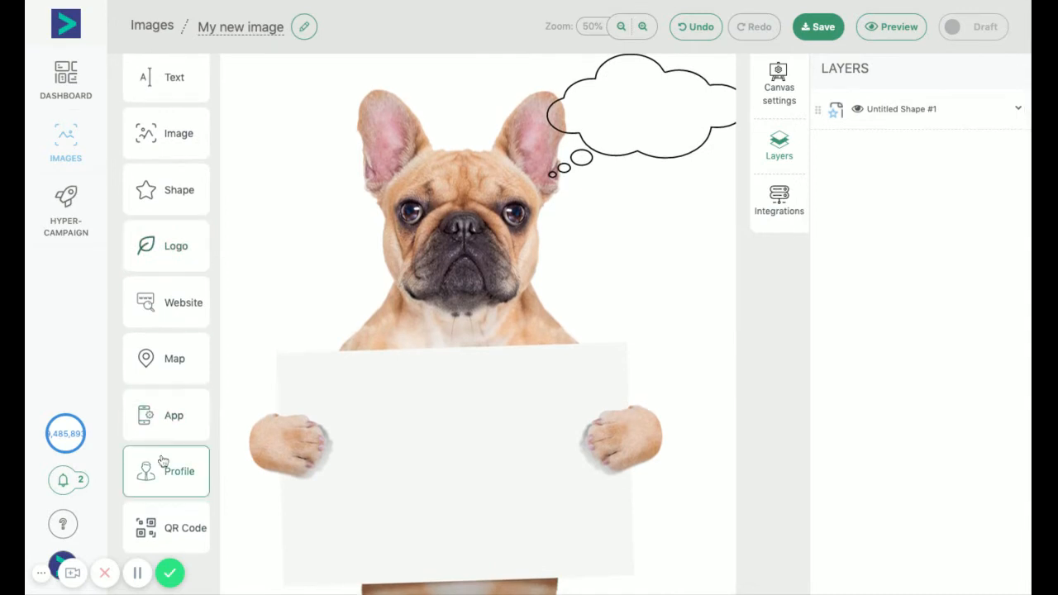
pyautogui.click(163, 460)
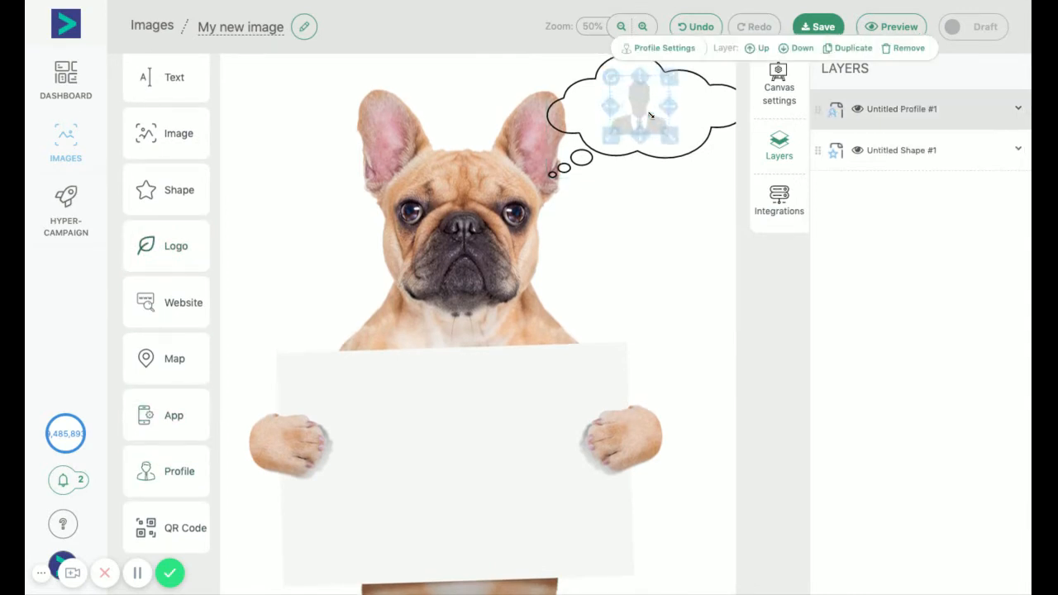
pyautogui.click(659, 48)
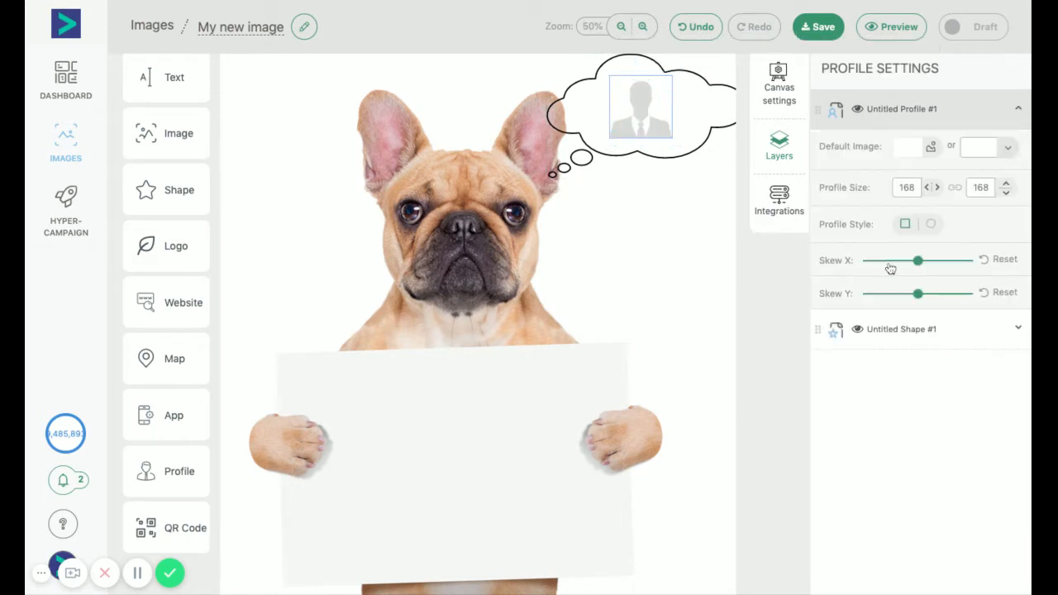
pyautogui.click(932, 225)
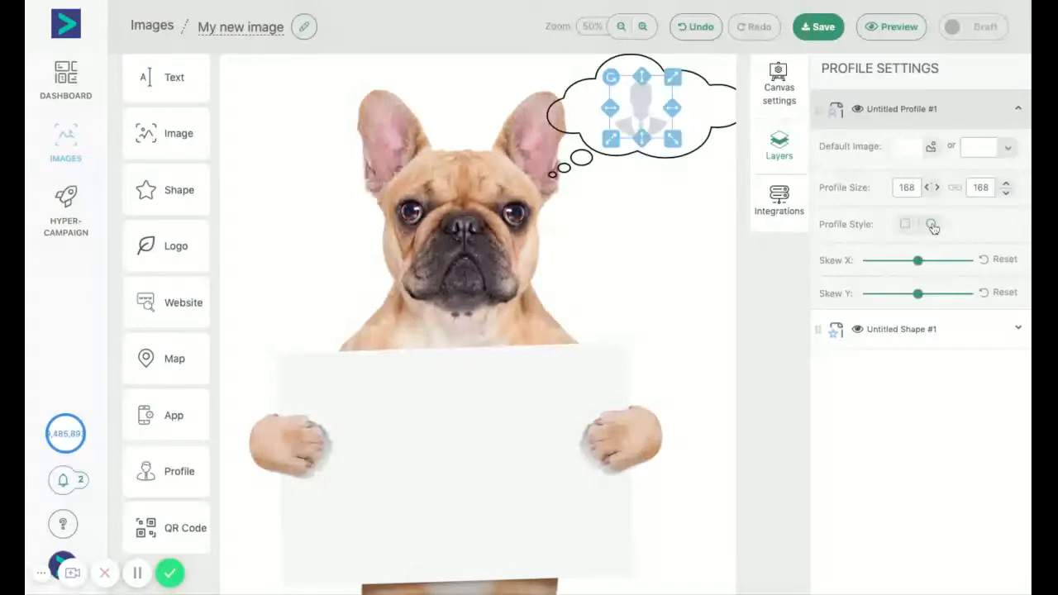
pyautogui.click(654, 248)
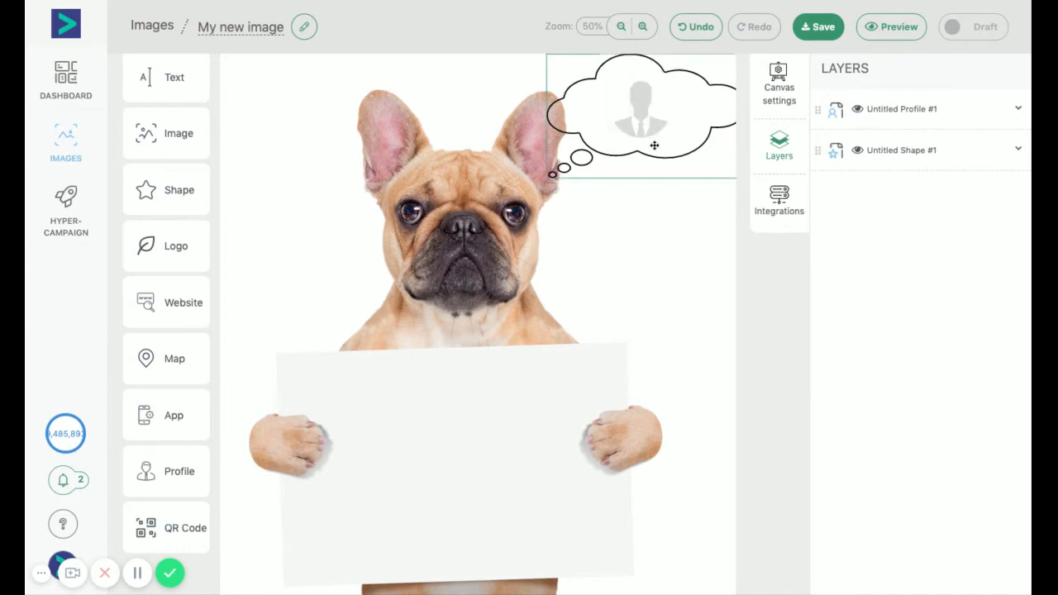
# Step: Choose logo as the alternative default for the profile placeholder in the thought bubble
pyautogui.click(641, 92)
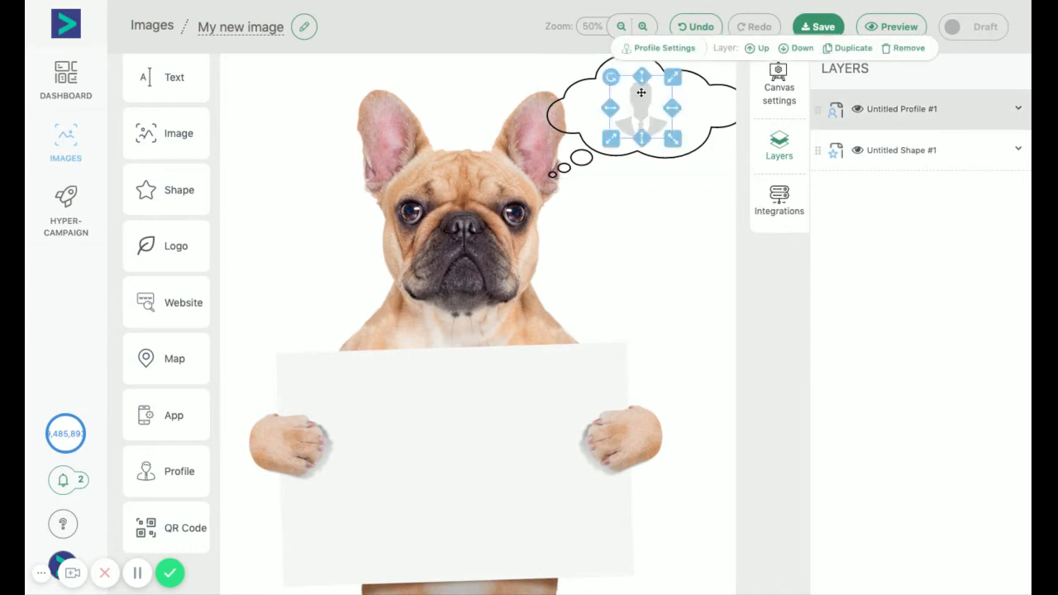
pyautogui.click(1019, 110)
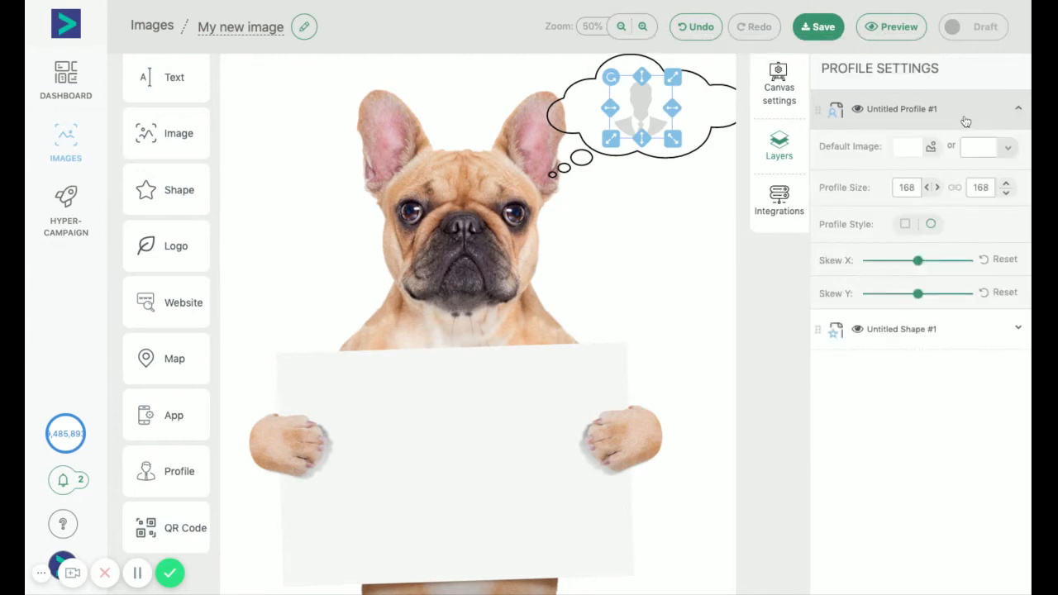
pyautogui.click(1008, 147)
pyautogui.click(934, 202)
# Step: Search the image library for "cat" and use the "cute cat" picture as the profile placeholder's default image
pyautogui.click(931, 149)
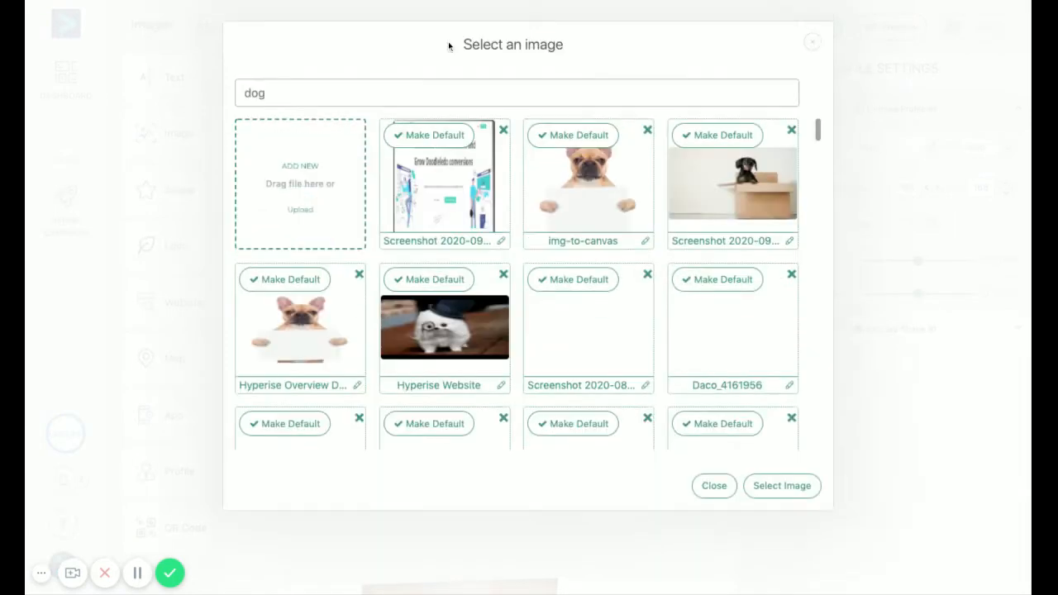
pyautogui.doubleClick(386, 94)
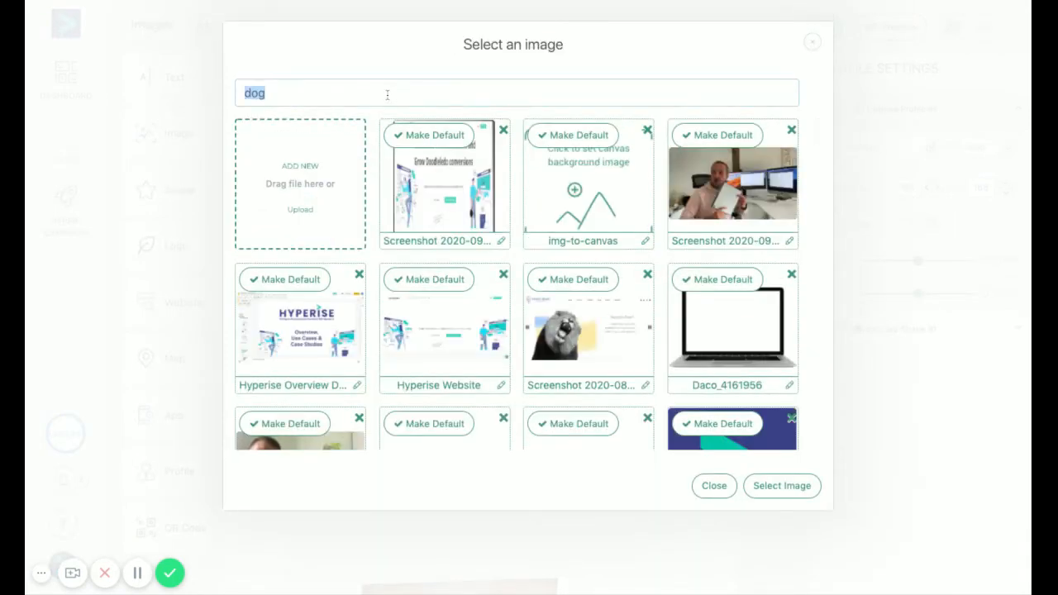
pyautogui.press('BackSpace')
pyautogui.write('cat')
pyautogui.press('BackSpace')
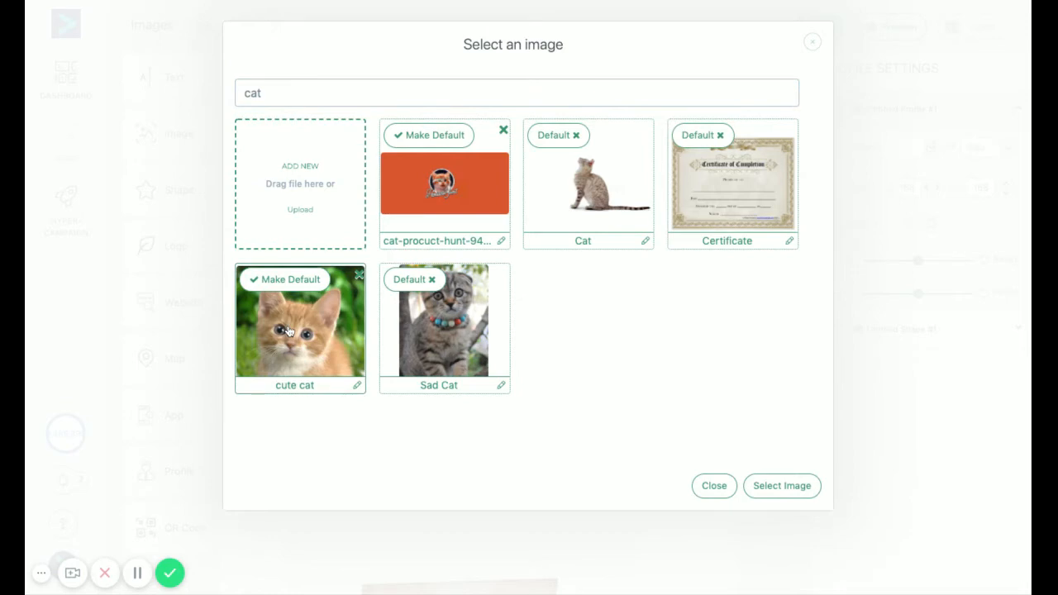
pyautogui.click(778, 492)
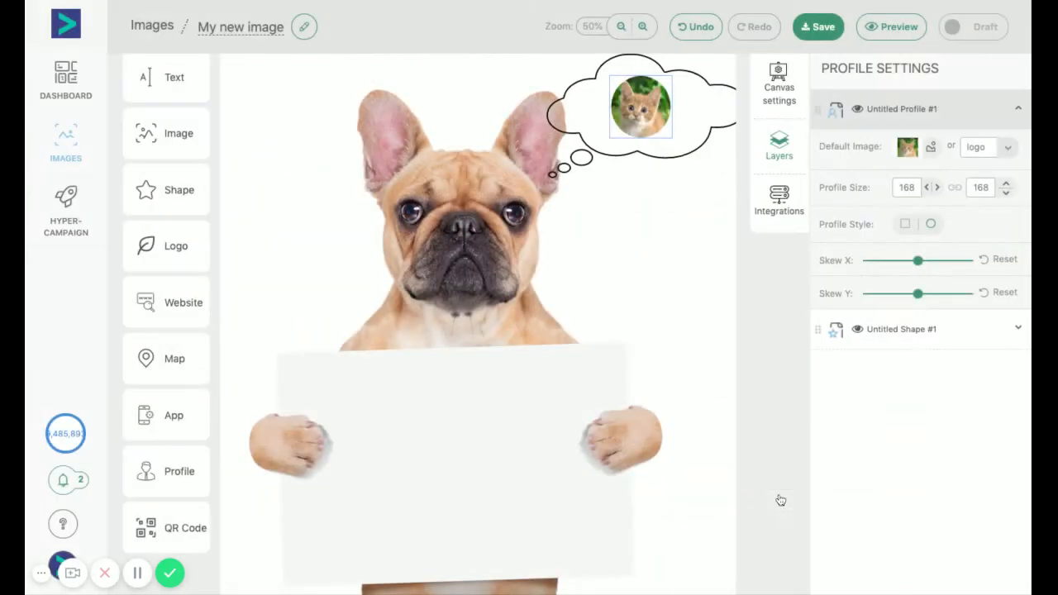
pyautogui.click(705, 287)
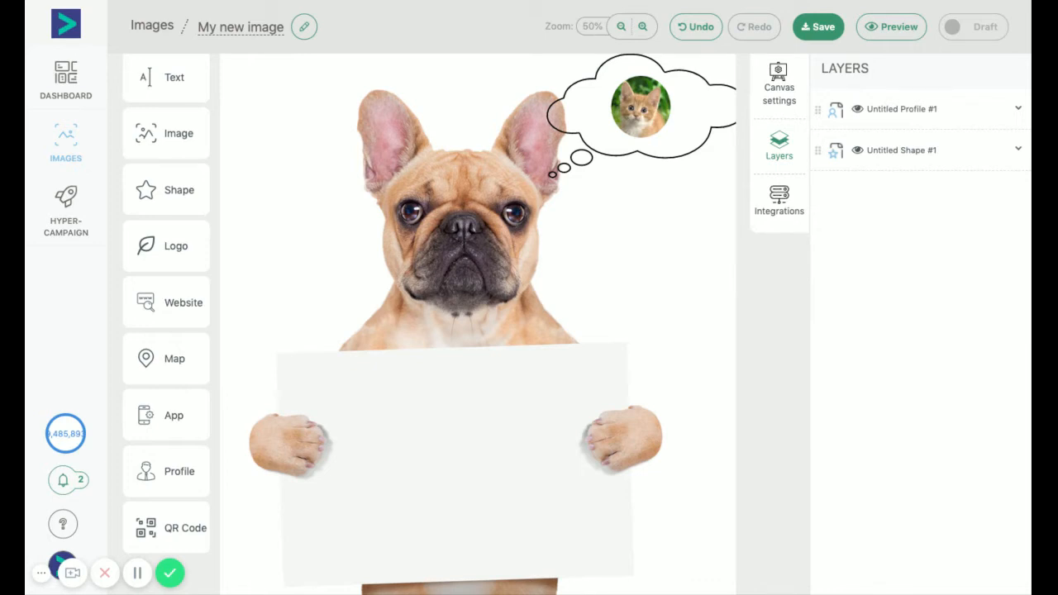
# Step: Add a logo of about 129 × 129 at the sign's lower-left corner, tilted slightly anticlockwise to match the sign, and open its settings
pyautogui.scroll(1, 357, 157)
pyautogui.scroll(-2, 357, 157)
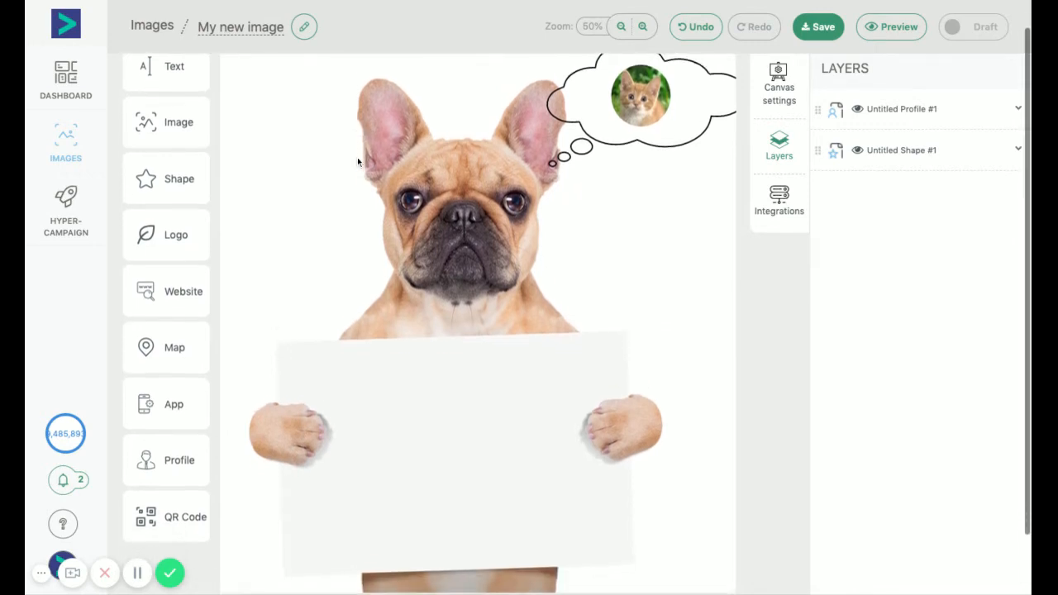
pyautogui.click(154, 240)
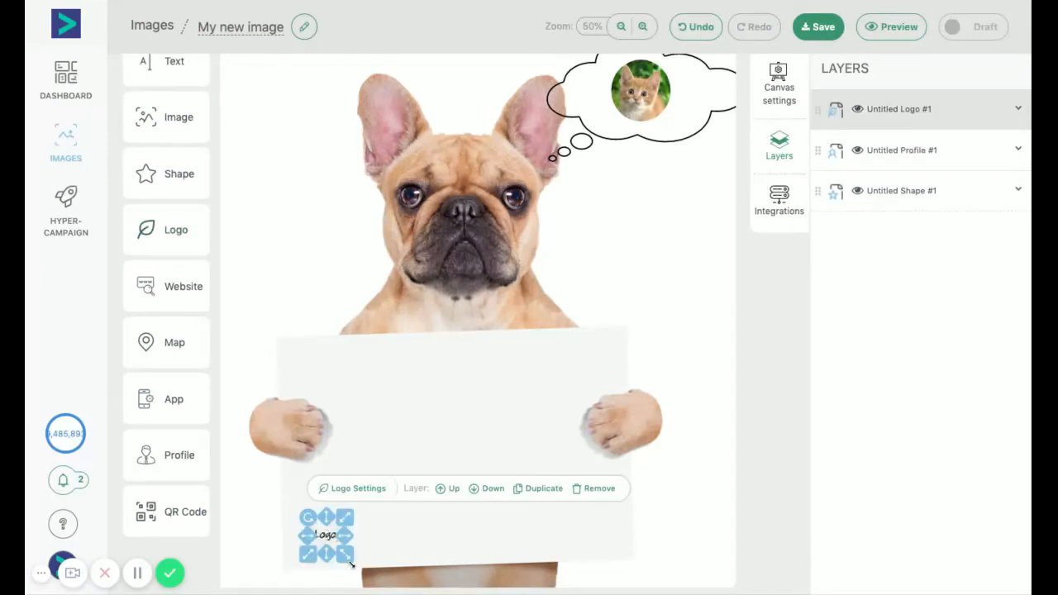
pyautogui.moveTo(347, 557); pyautogui.dragTo(355, 566)
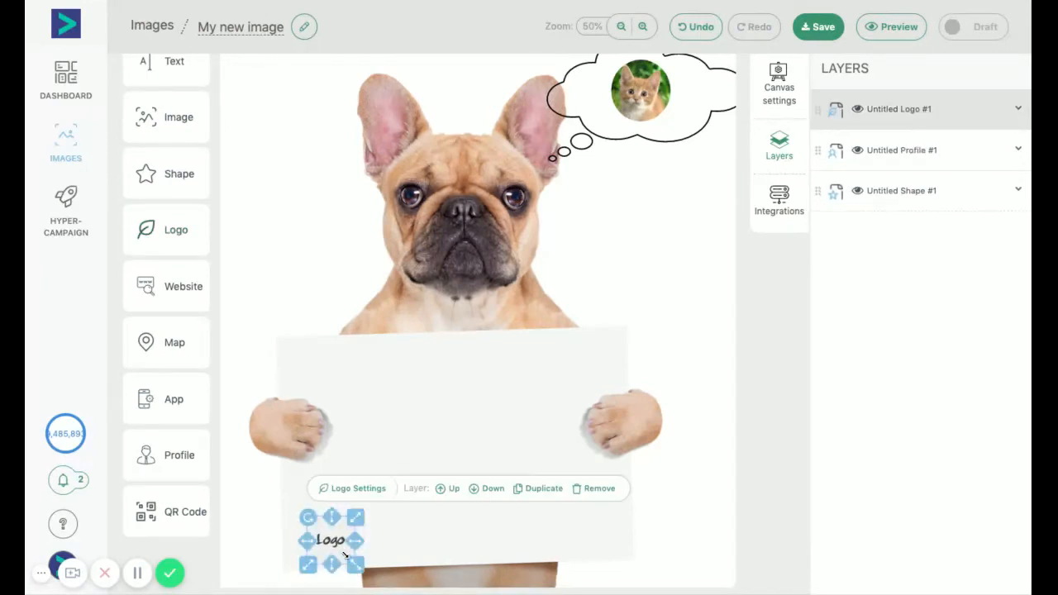
pyautogui.moveTo(307, 517); pyautogui.dragTo(320, 542)
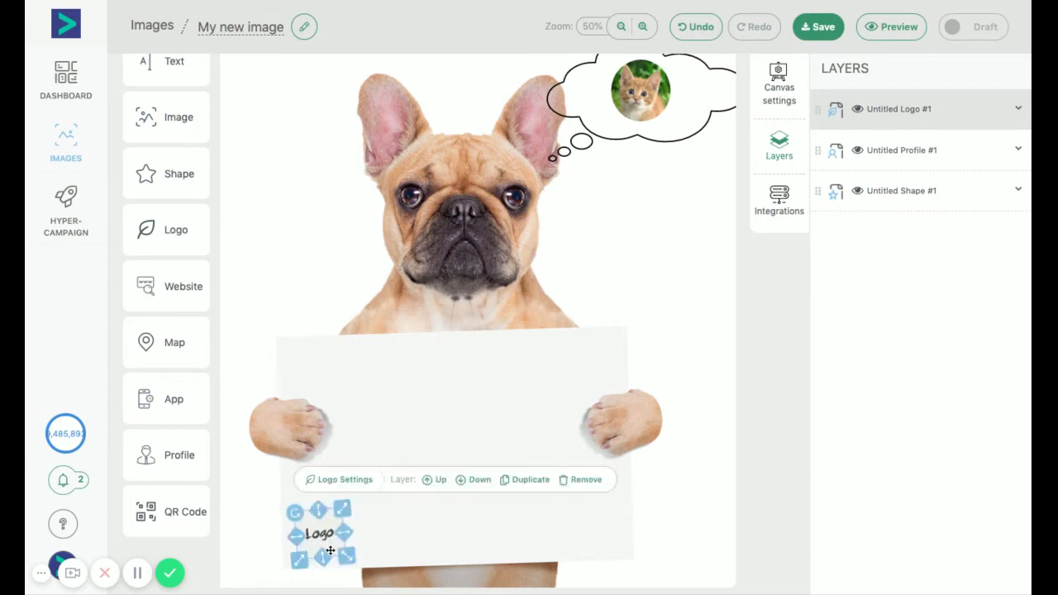
pyautogui.click(334, 481)
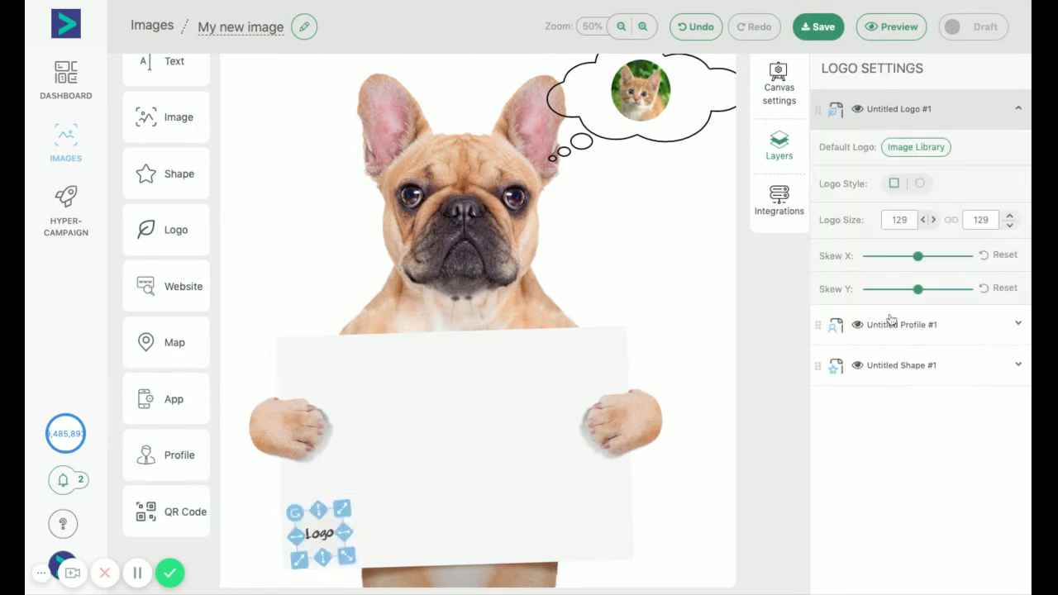
# Step: Give the sign's logo the circular style and use the library's "Transparent" picture as its default image, found by searching "tran"
pyautogui.click(924, 185)
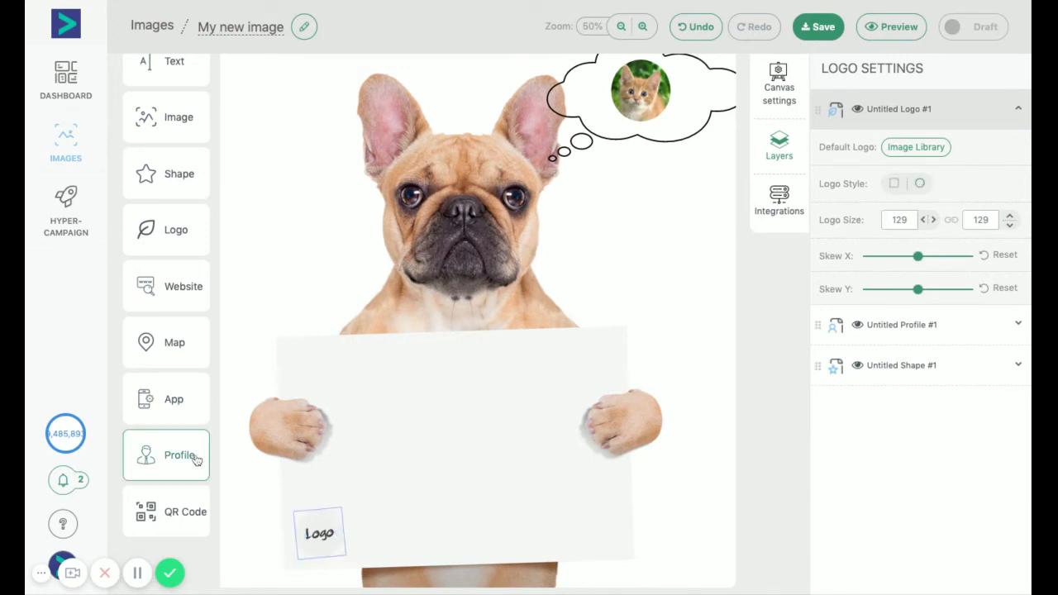
pyautogui.click(320, 512)
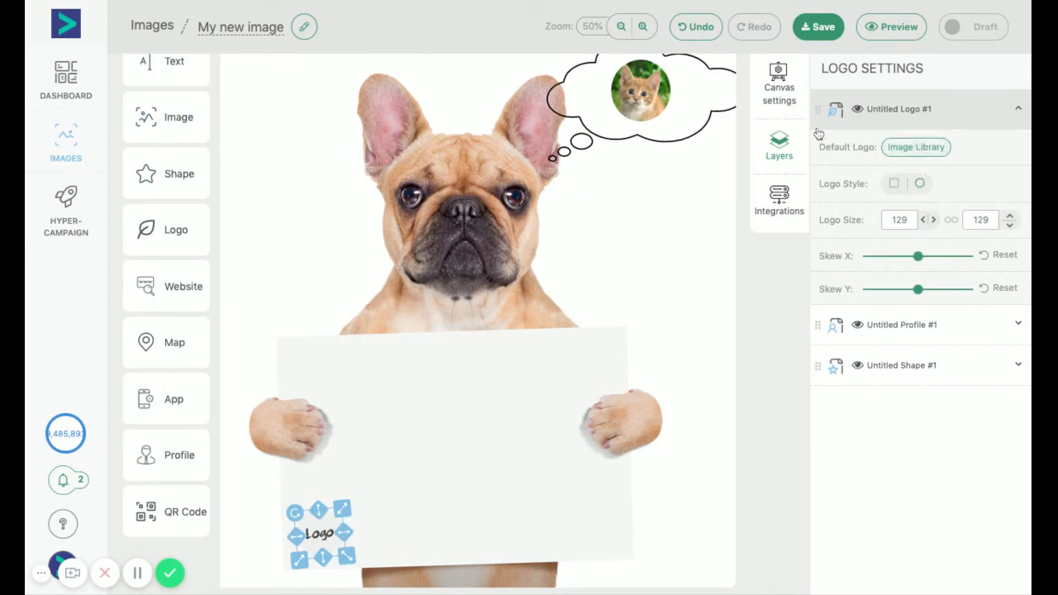
pyautogui.click(931, 154)
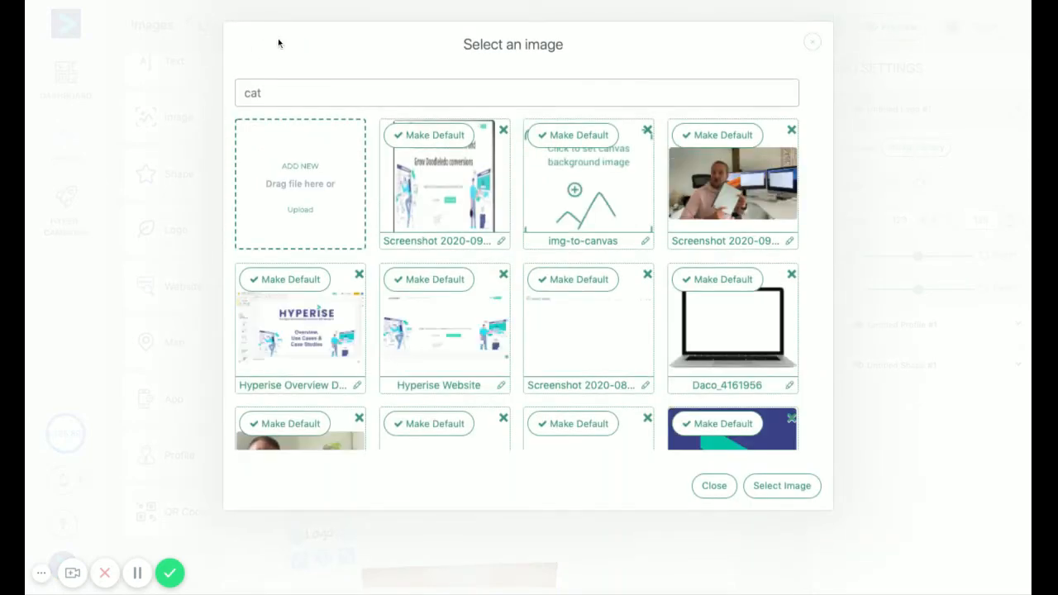
pyautogui.doubleClick(306, 86)
pyautogui.press('BackSpace')
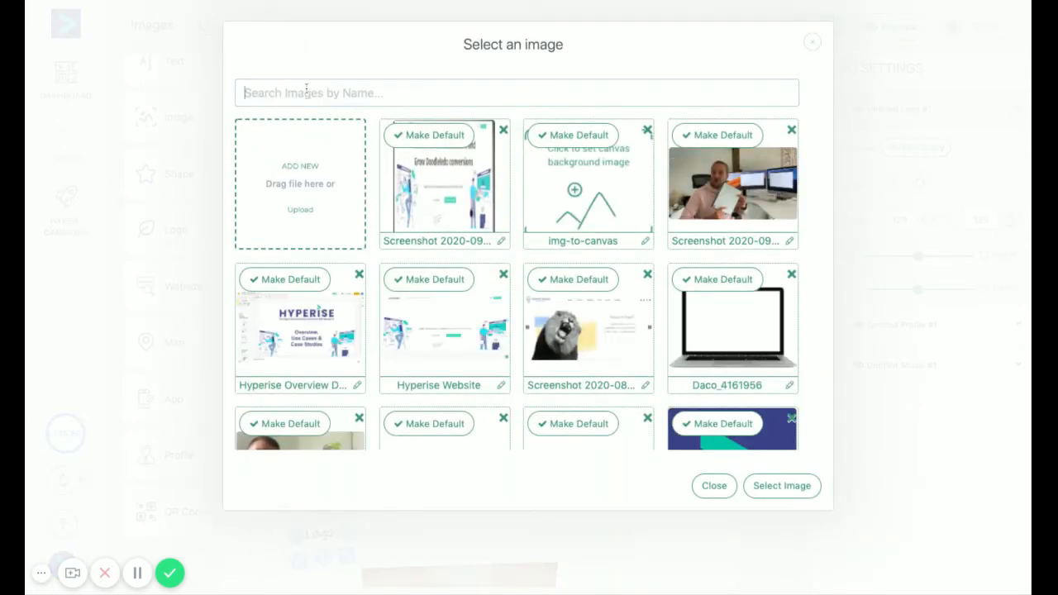
pyautogui.write('tran')
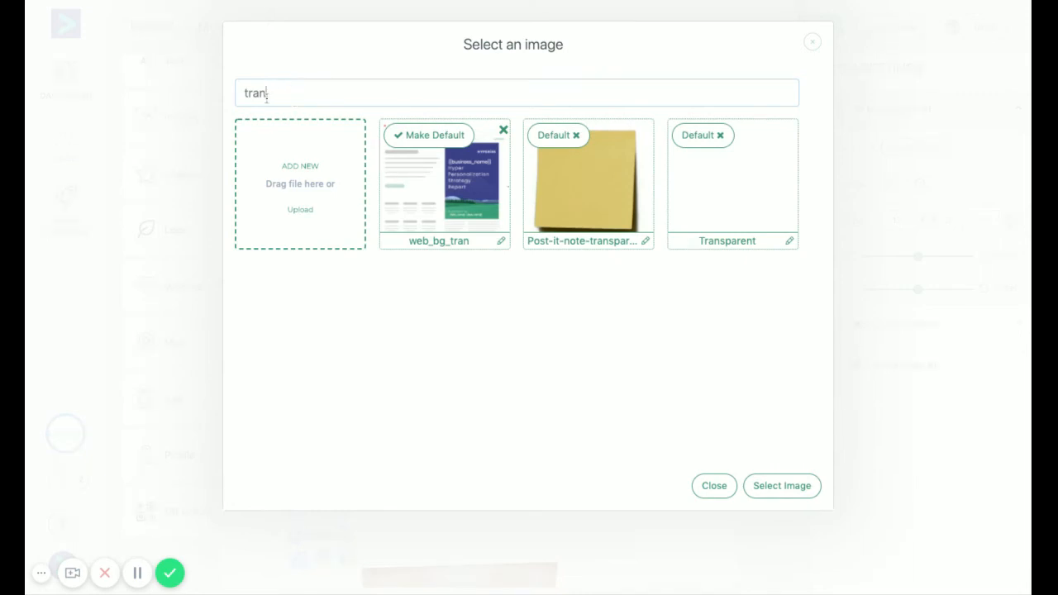
pyautogui.click(747, 199)
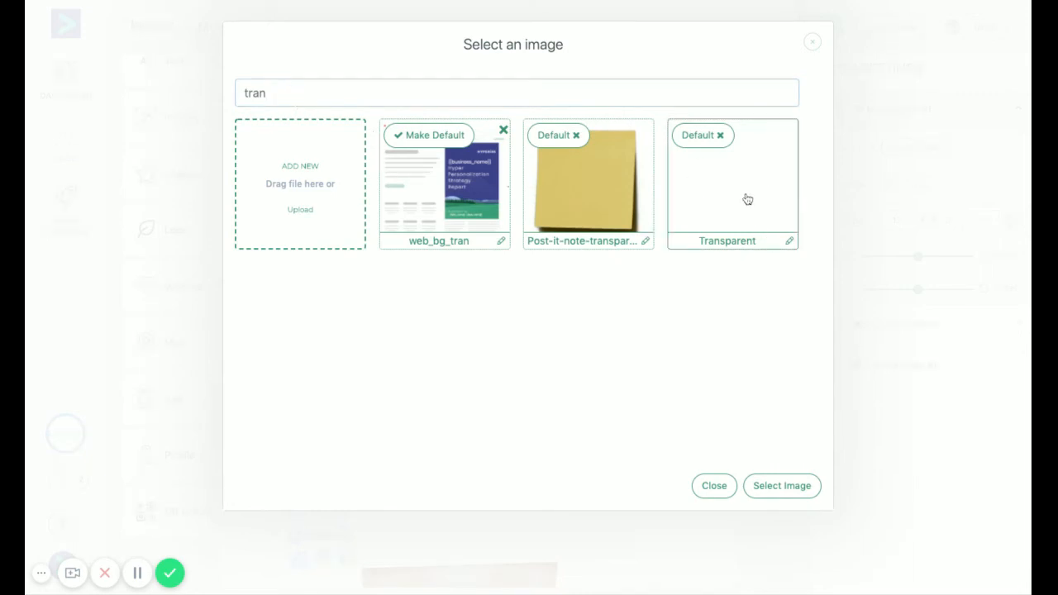
pyautogui.click(795, 486)
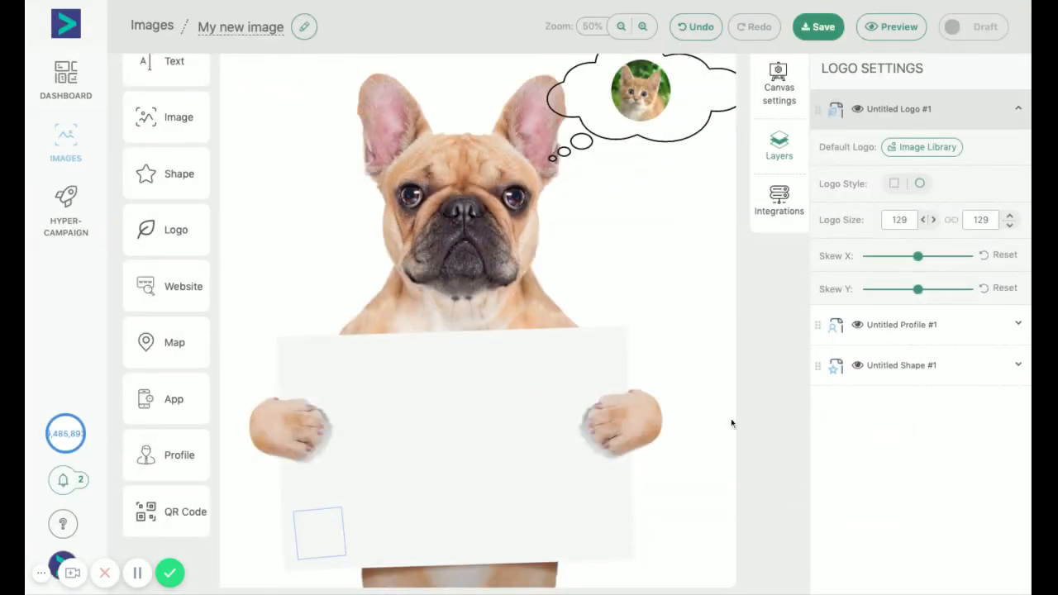
pyautogui.click(338, 512)
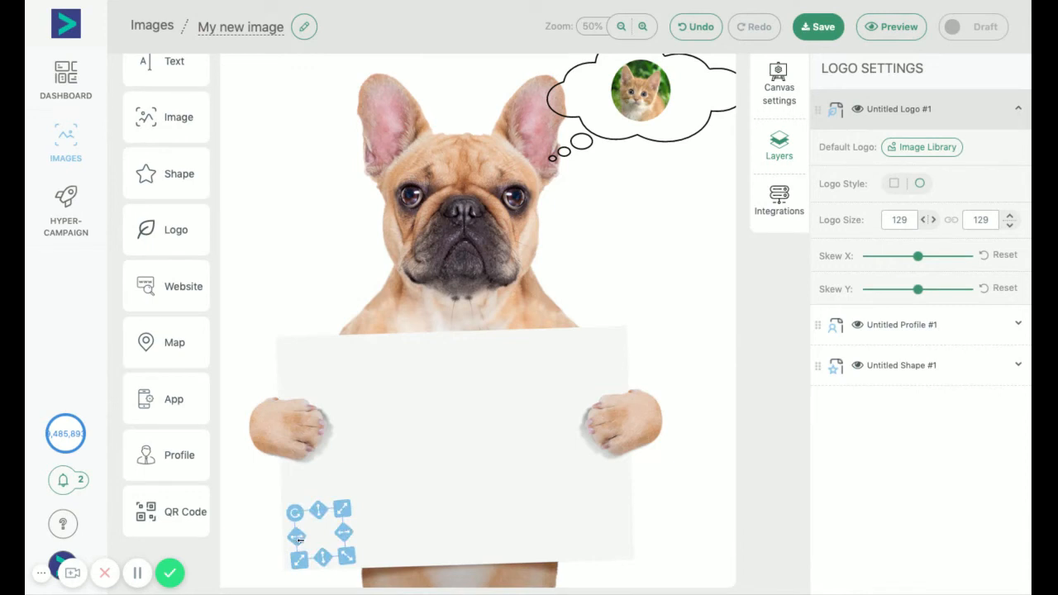
# Step: Add a text box near the sign's upper edge, slightly left of centre, and start editing its text
pyautogui.click(636, 91)
pyautogui.scroll(1, 366, 241)
pyautogui.click(150, 79)
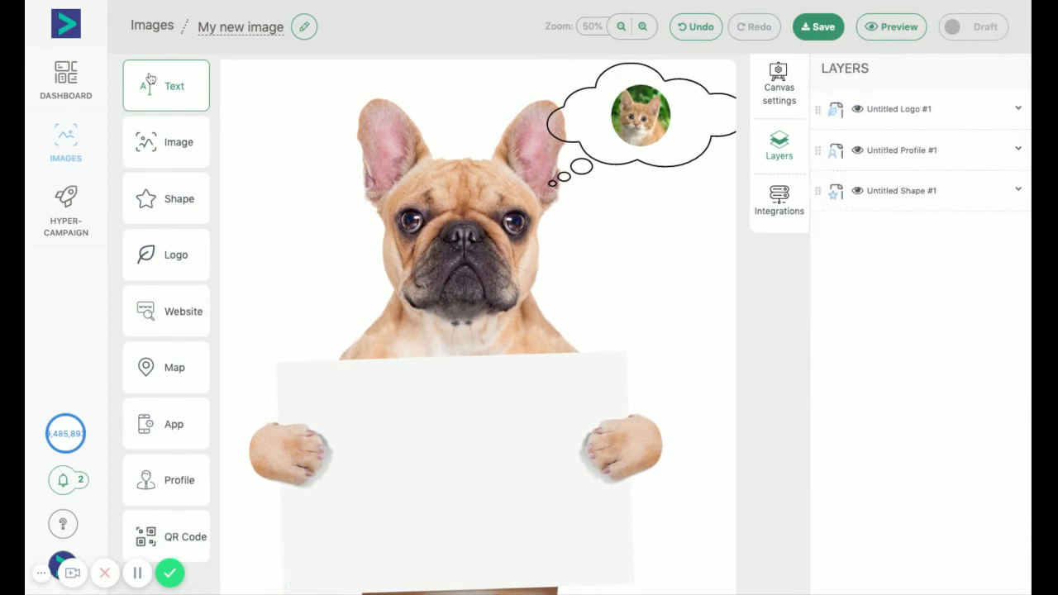
pyautogui.moveTo(150, 79); pyautogui.dragTo(343, 380)
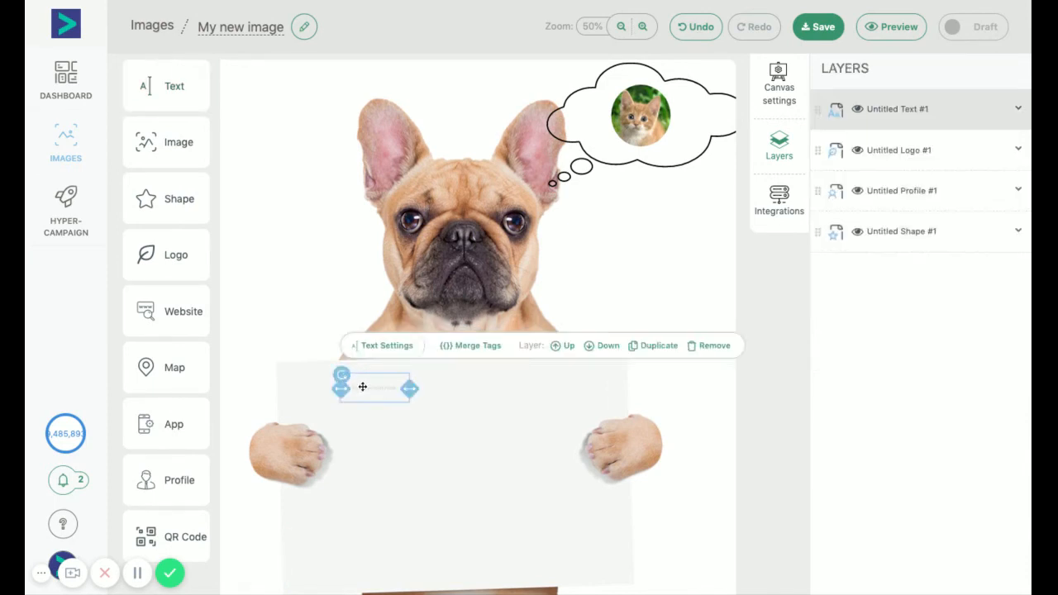
pyautogui.doubleClick(363, 386)
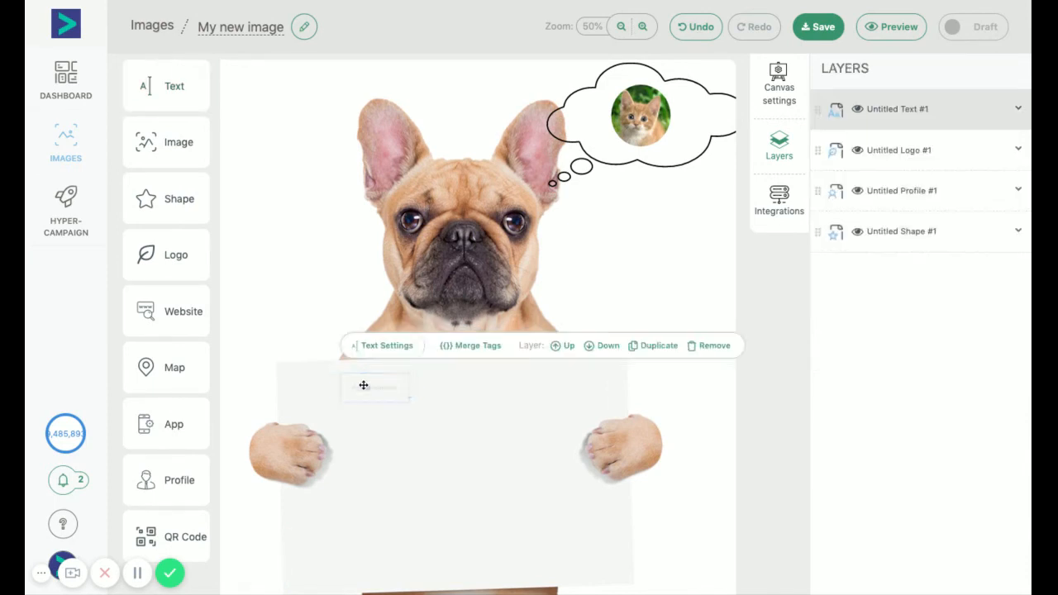
# Step: Format the sign's text with size 29, the AvantGardeGothic font and black colour
pyautogui.click(386, 347)
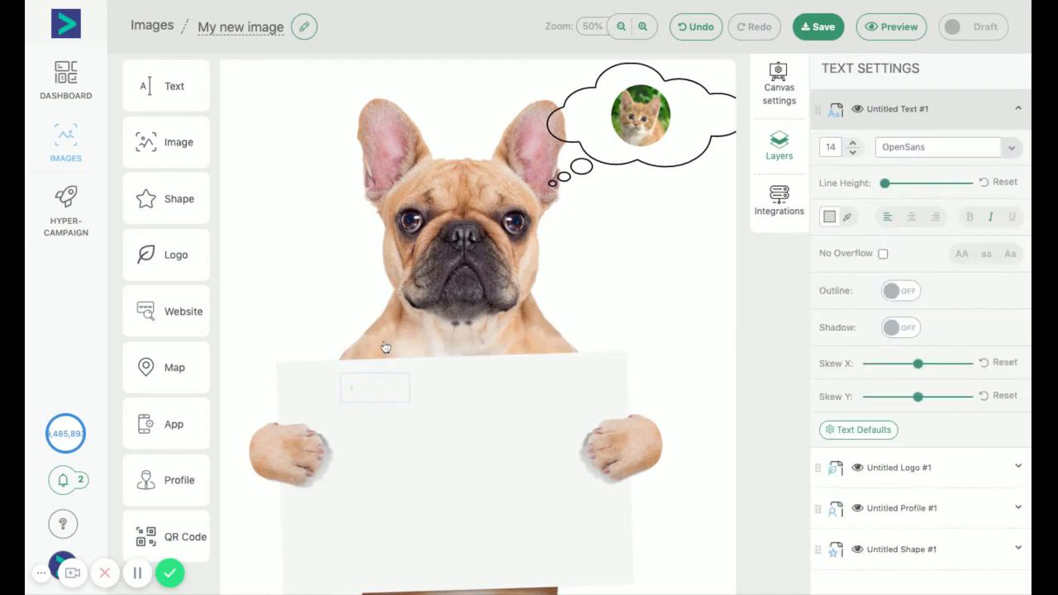
pyautogui.doubleClick(854, 143)
pyautogui.tripleClick(854, 144)
pyautogui.click(1011, 147)
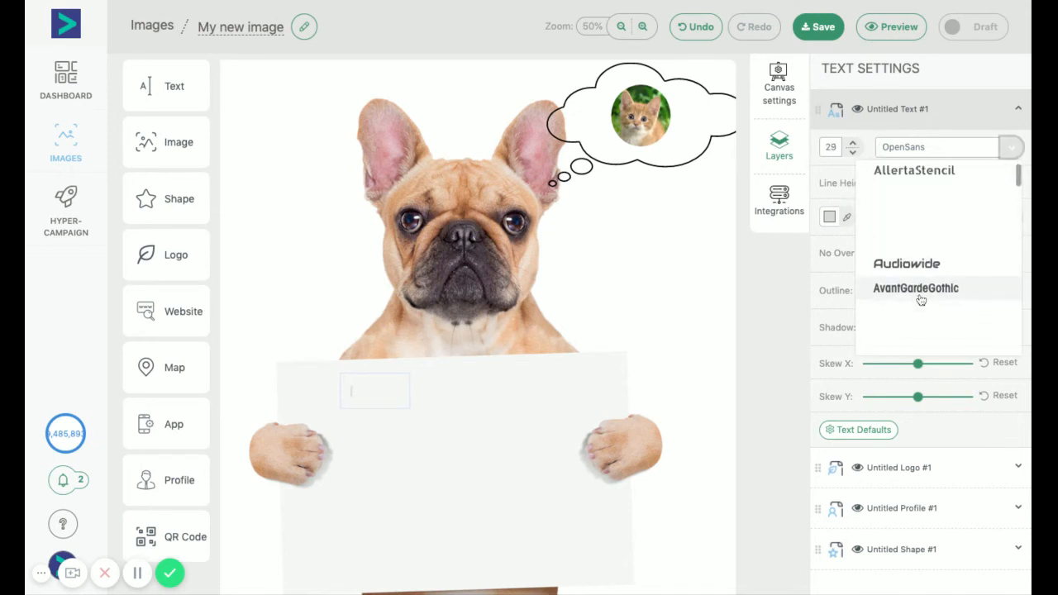
pyautogui.click(919, 288)
pyautogui.click(851, 216)
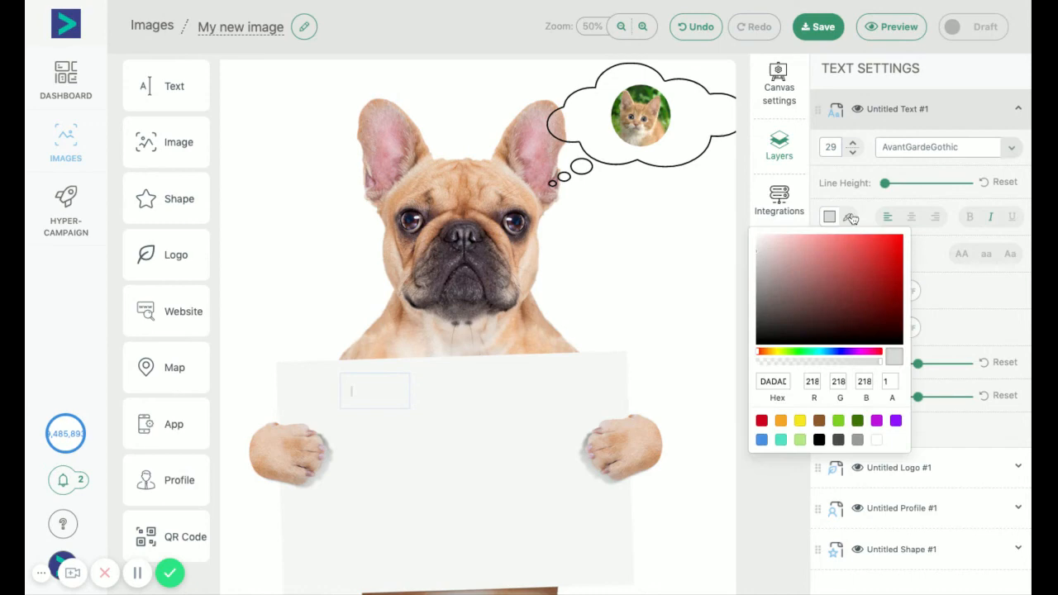
pyautogui.click(820, 440)
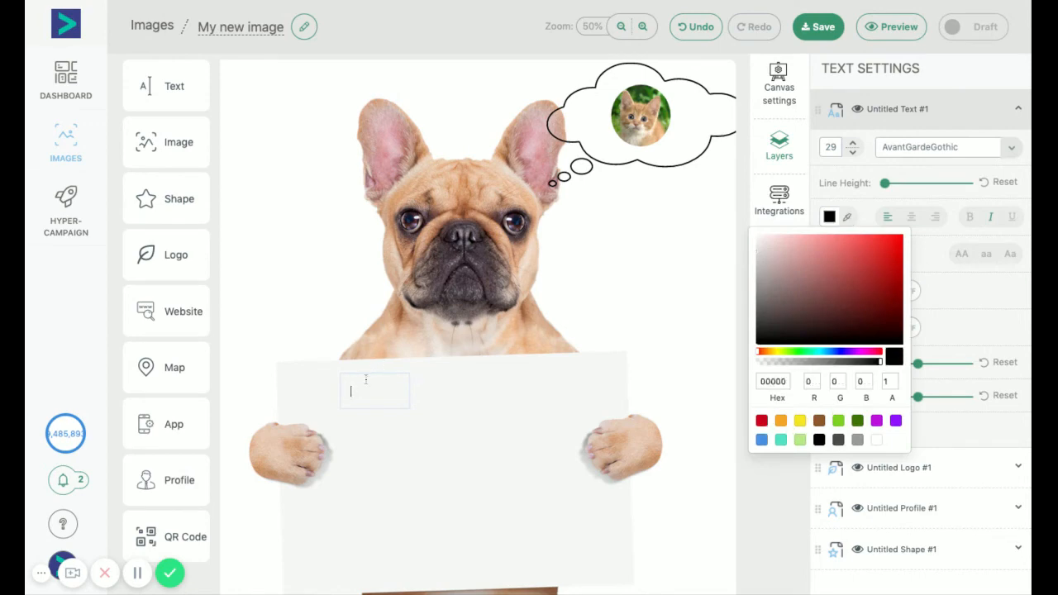
# Step: Enter "Hi {{first_name}} thanks for the the connection..." as the sign's text, inserting the first name as a merge tag
pyautogui.click(361, 391)
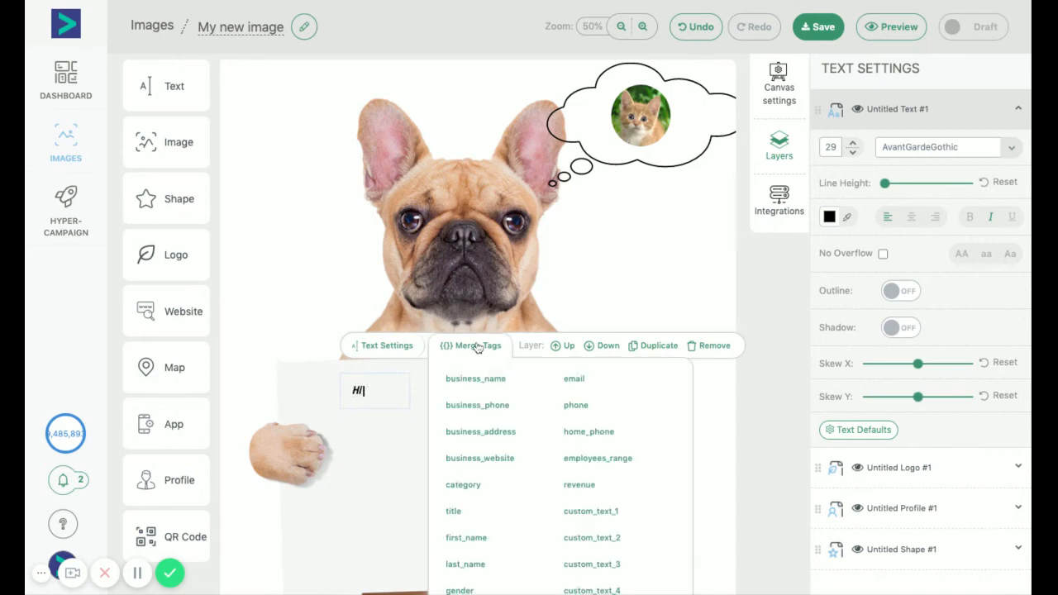
pyautogui.click(465, 538)
pyautogui.press('Return')
pyautogui.write('thanks for the ')
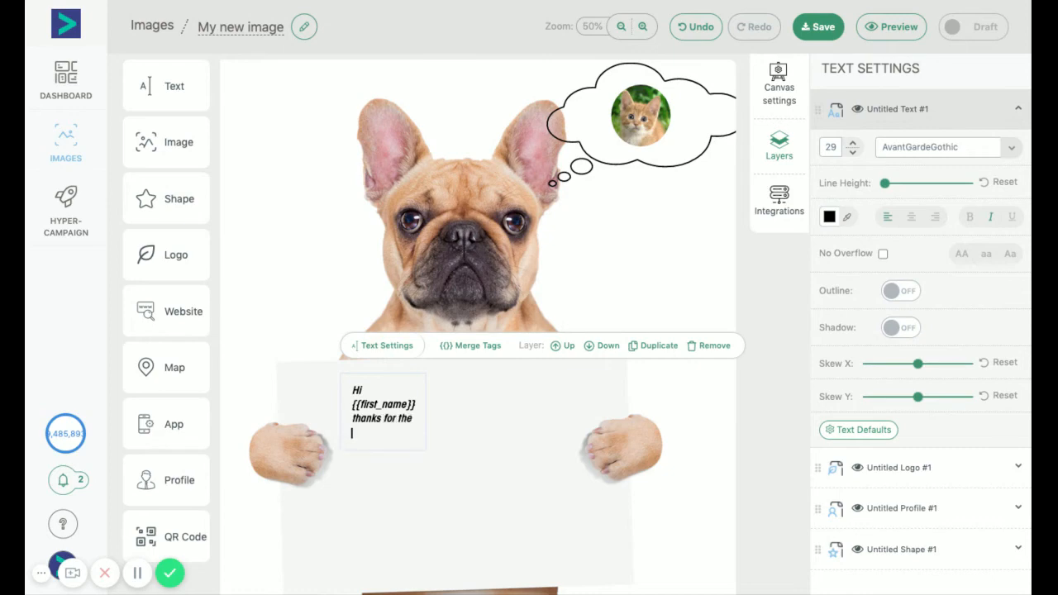
pyautogui.write('the connection...')
pyautogui.click(504, 567)
# Step: Widen the text box so the message fits on one line, and tilt it slightly anticlockwise to match the sign
pyautogui.click(425, 420)
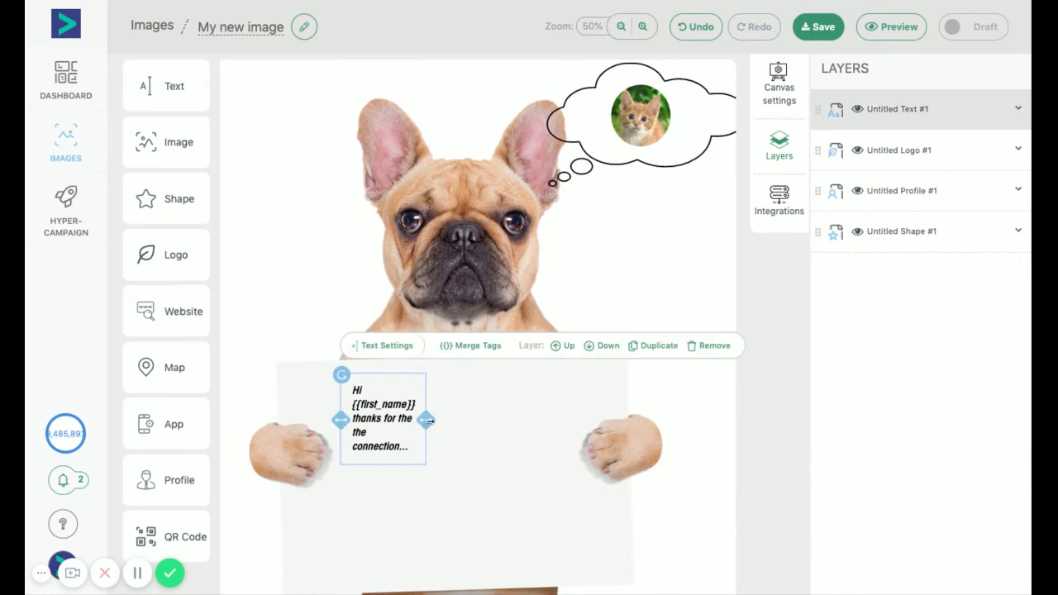
pyautogui.moveTo(425, 419); pyautogui.dragTo(582, 391)
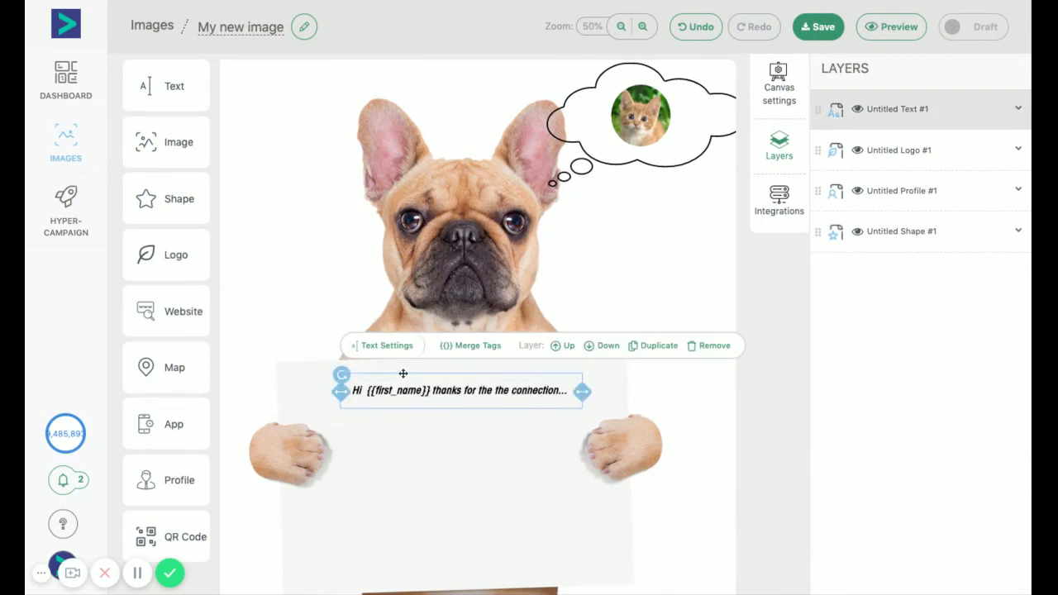
pyautogui.moveTo(342, 371); pyautogui.dragTo(342, 373)
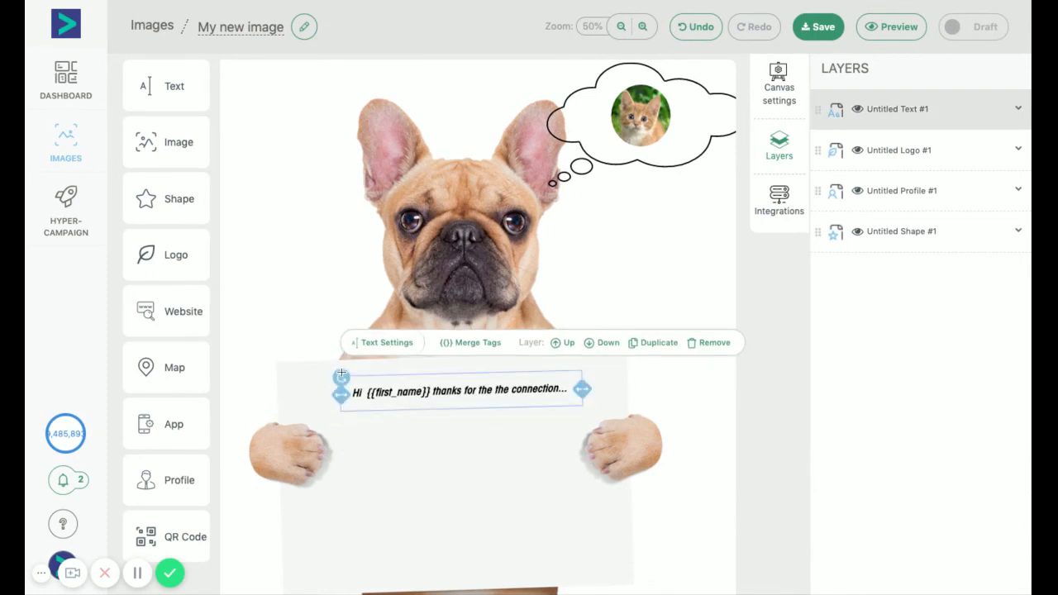
# Step: Set the font size of the sign's message to 103
pyautogui.click(386, 342)
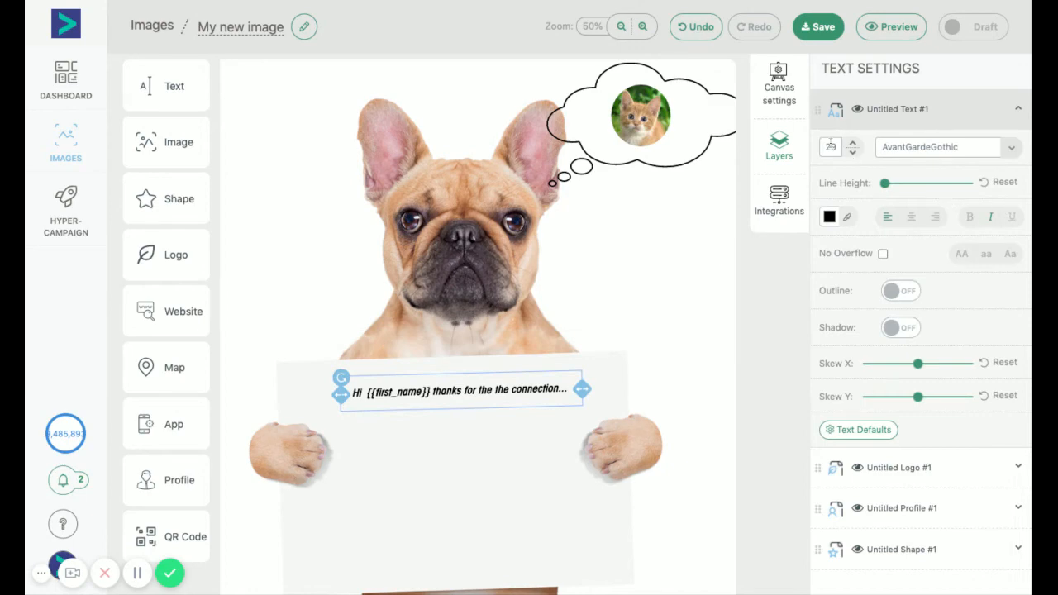
pyautogui.write('1')
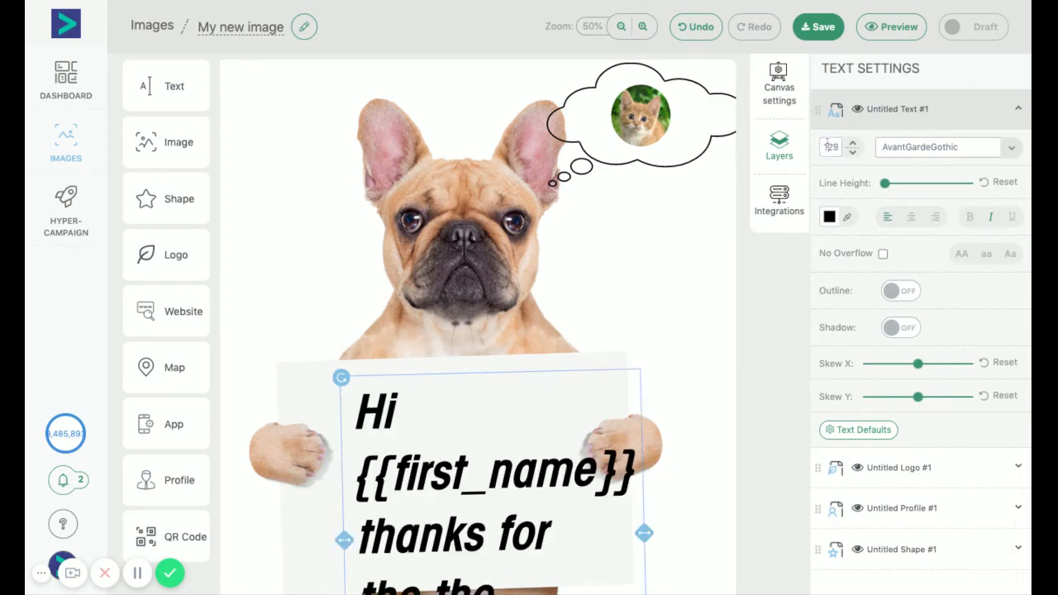
pyautogui.press('BackSpace')
pyautogui.write('00')
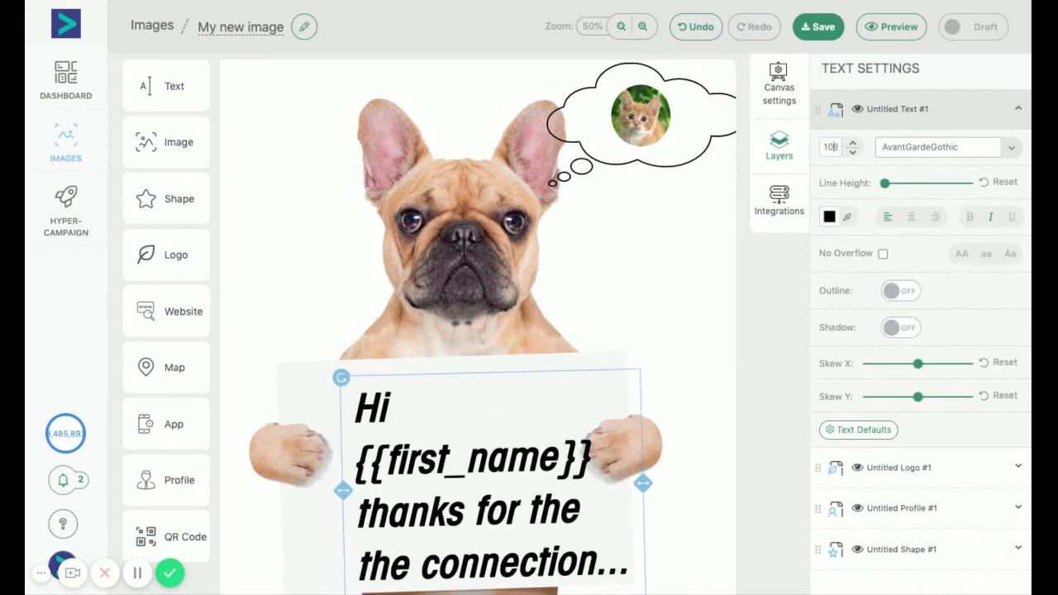
pyautogui.click(853, 152)
pyautogui.click(854, 153)
pyautogui.click(854, 153)
pyautogui.click(853, 153)
pyautogui.click(853, 153)
pyautogui.click(854, 153)
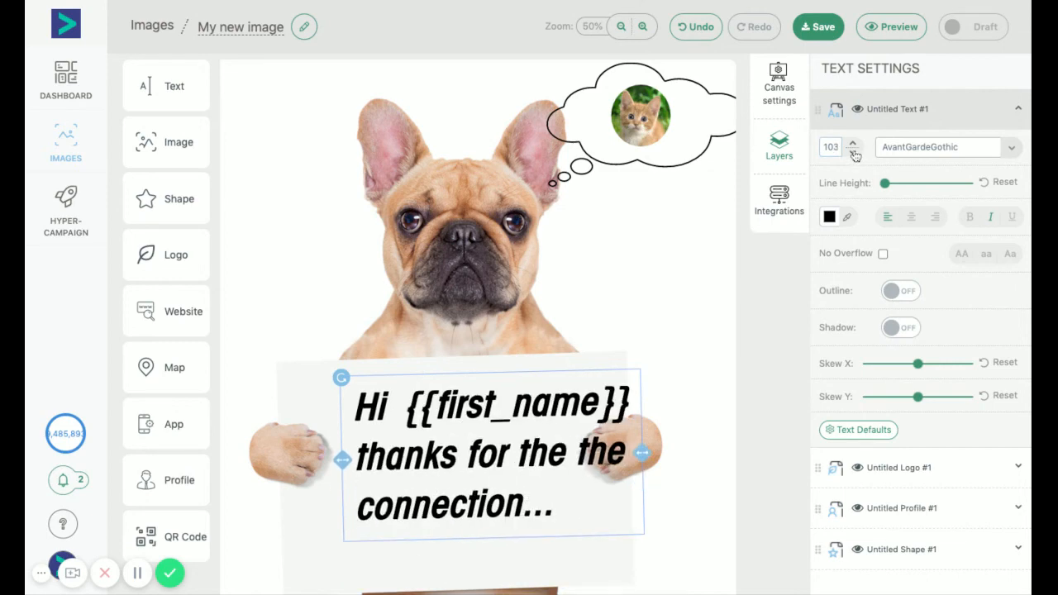
pyautogui.click(653, 335)
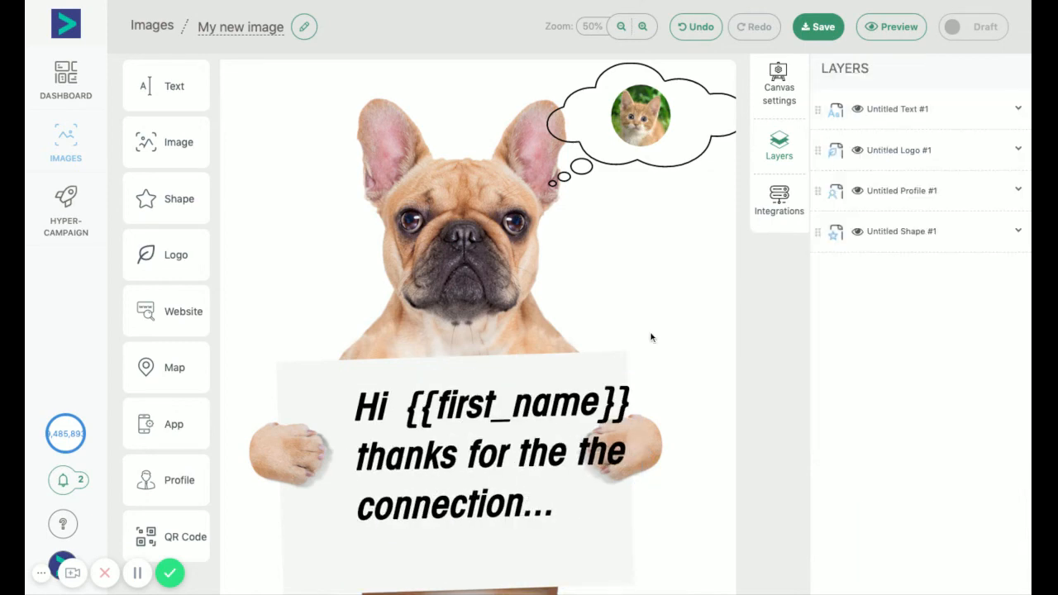
# Step: Shift the message leftwards on the sign and narrow its text box to fit between the dog's paws
pyautogui.click(550, 416)
pyautogui.moveTo(621, 457); pyautogui.dragTo(622, 457)
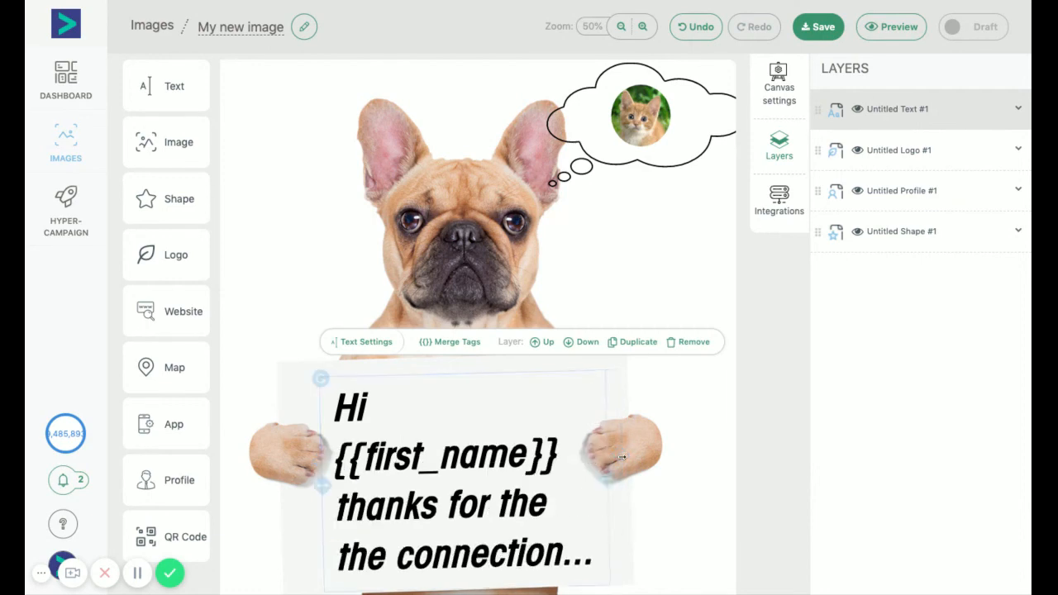
pyautogui.click(715, 427)
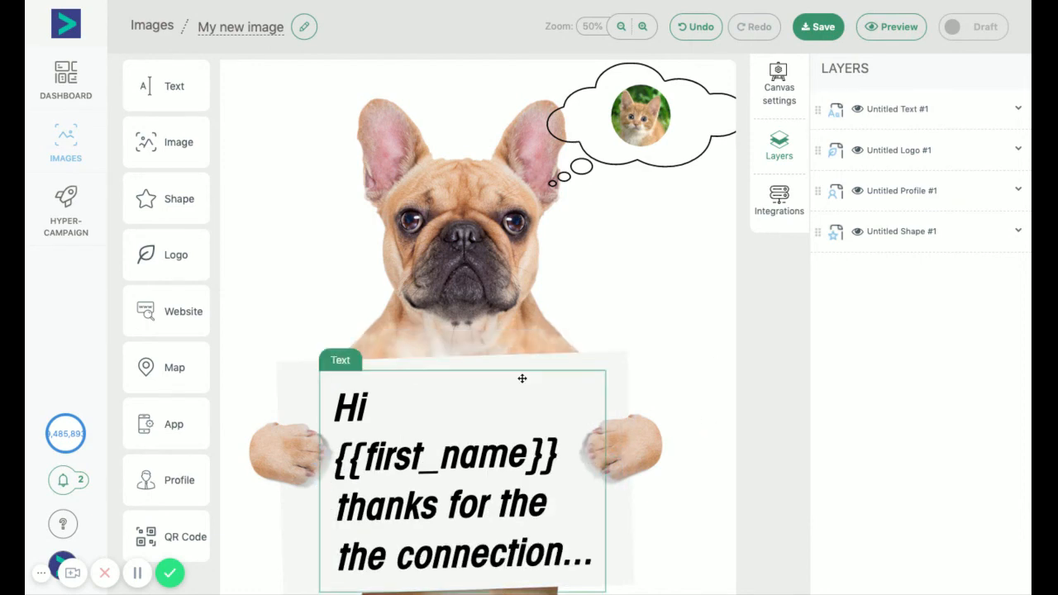
# Step: In the message's text defaults, set the Business Name fallback to "your business"
pyautogui.scroll(-2, 503, 377)
pyautogui.click(446, 400)
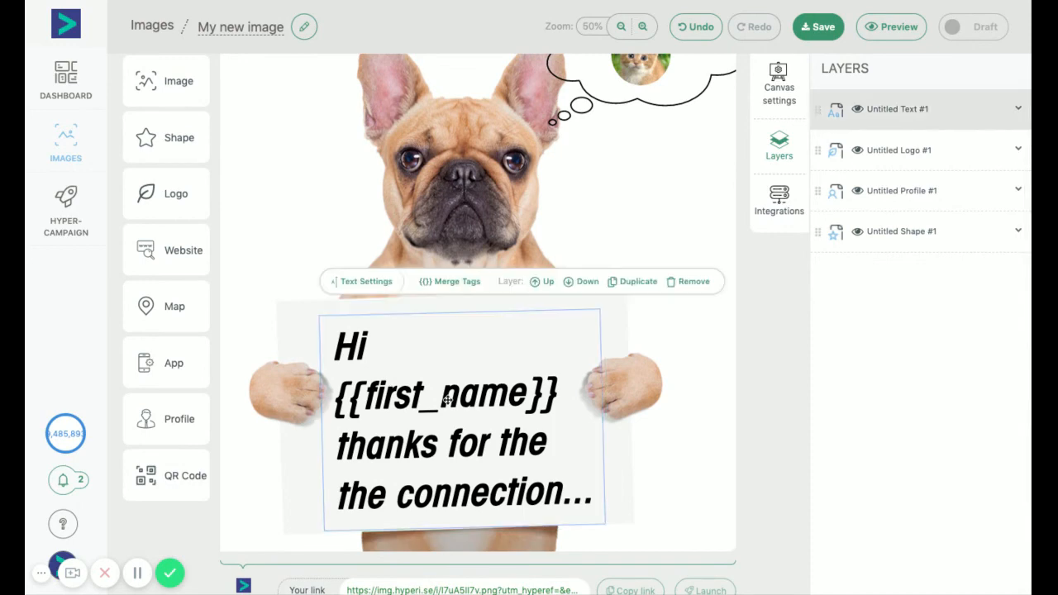
pyautogui.click(359, 285)
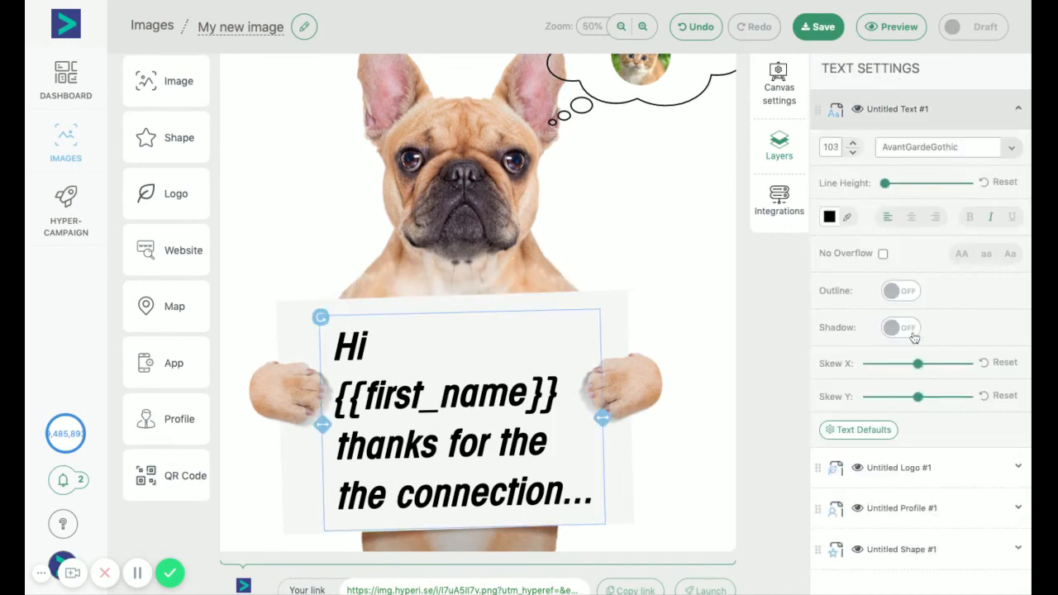
pyautogui.scroll(-1, 915, 337)
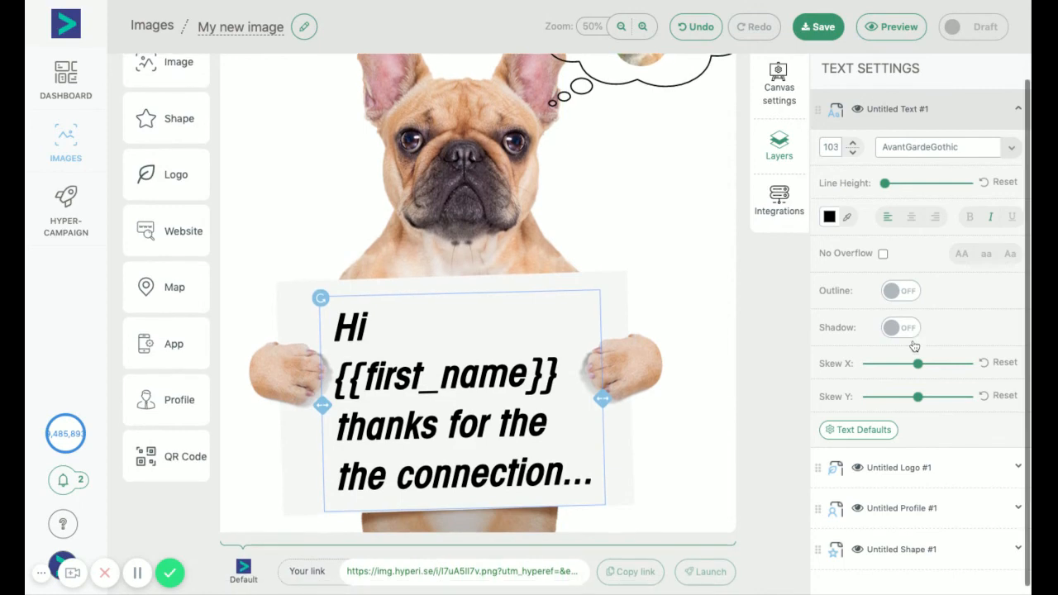
pyautogui.click(861, 431)
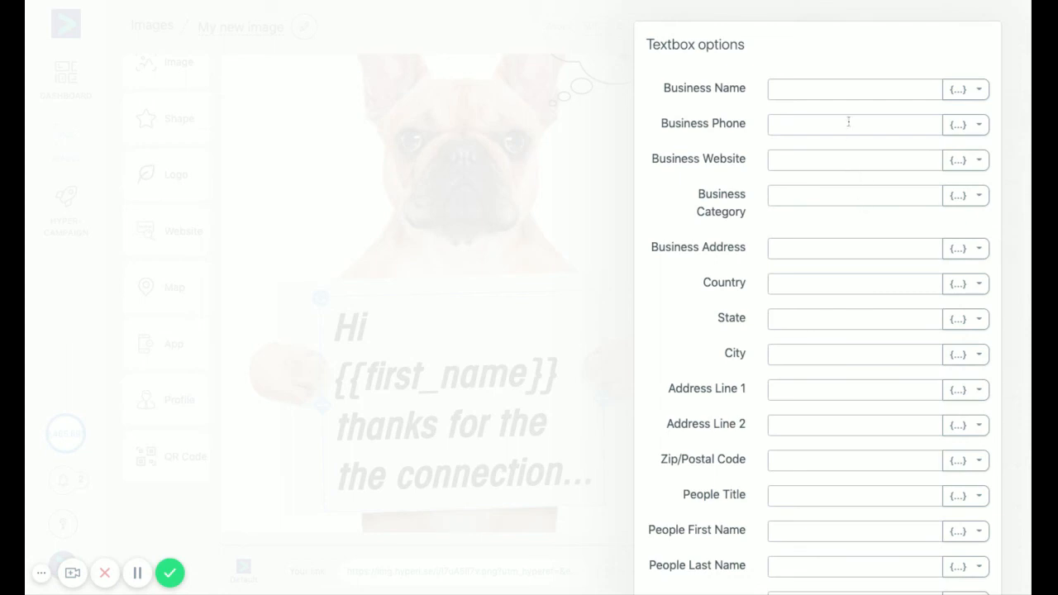
pyautogui.click(813, 83)
pyautogui.scroll(-6, 877, 83)
pyautogui.scroll(6, 860, 87)
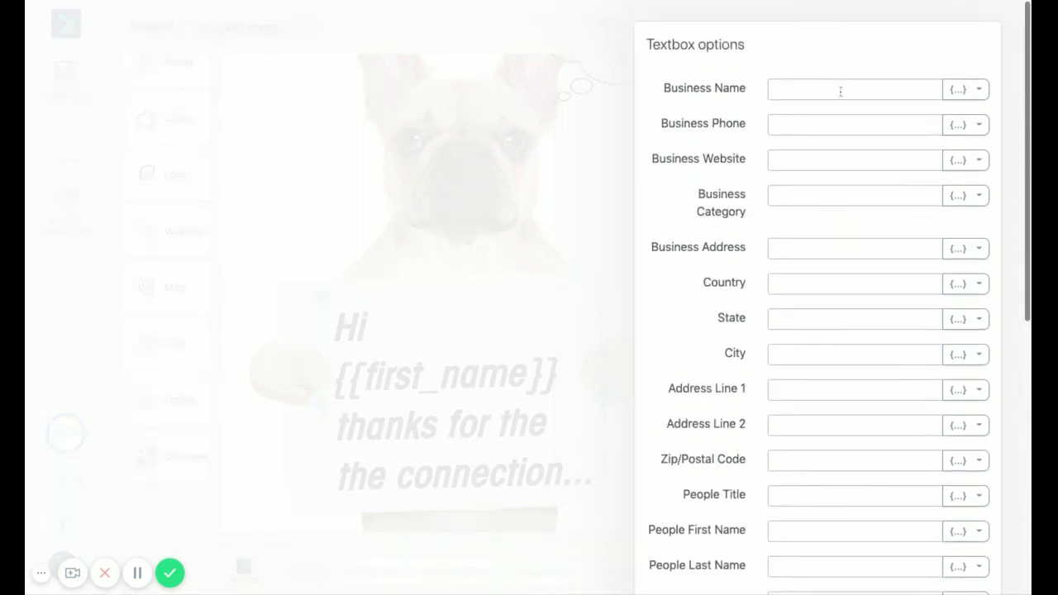
pyautogui.write('your ')
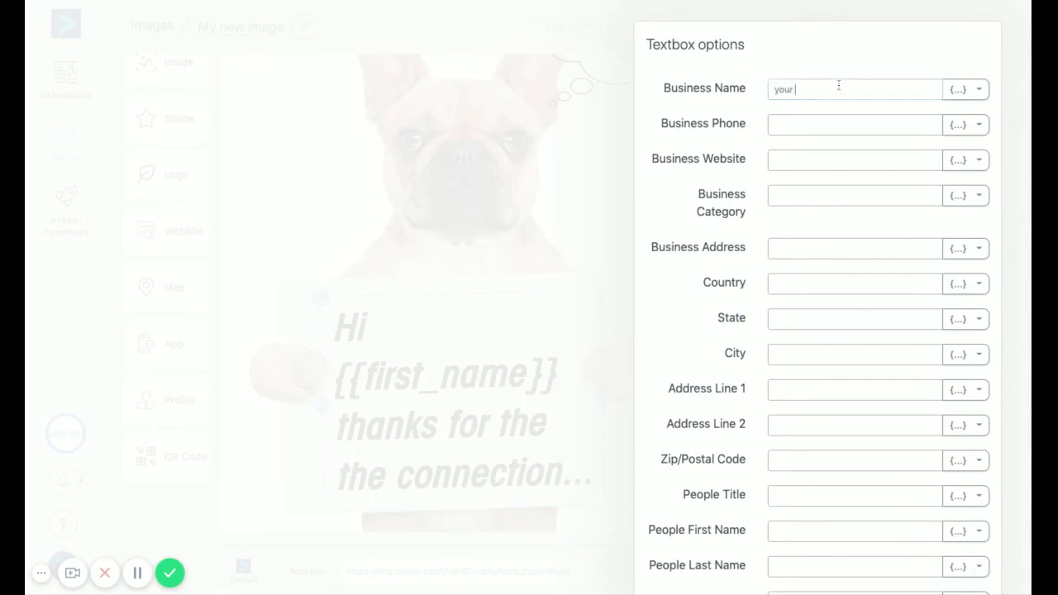
pyautogui.write('business')
# Step: Review the merge tags offered for the Business Name fallback and the remaining default fields, and close the text defaults
pyautogui.click(978, 91)
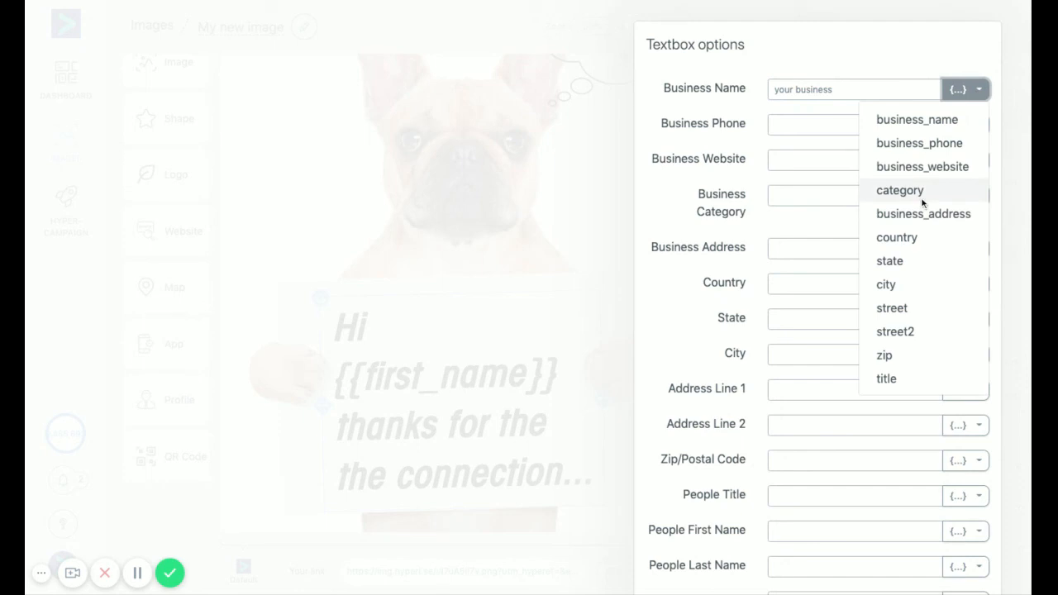
pyautogui.scroll(-2, 923, 202)
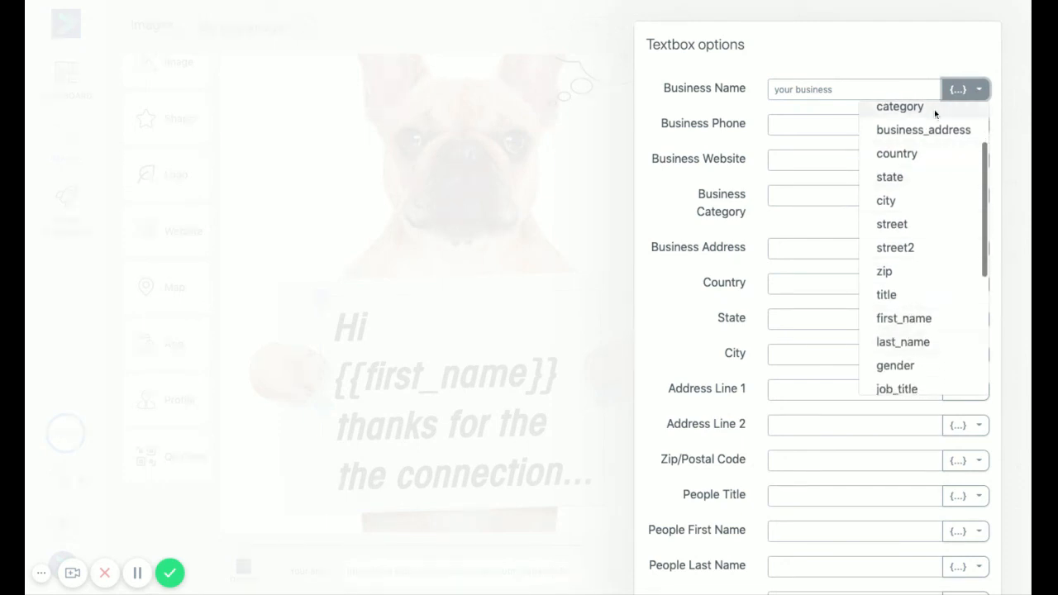
pyautogui.click(908, 74)
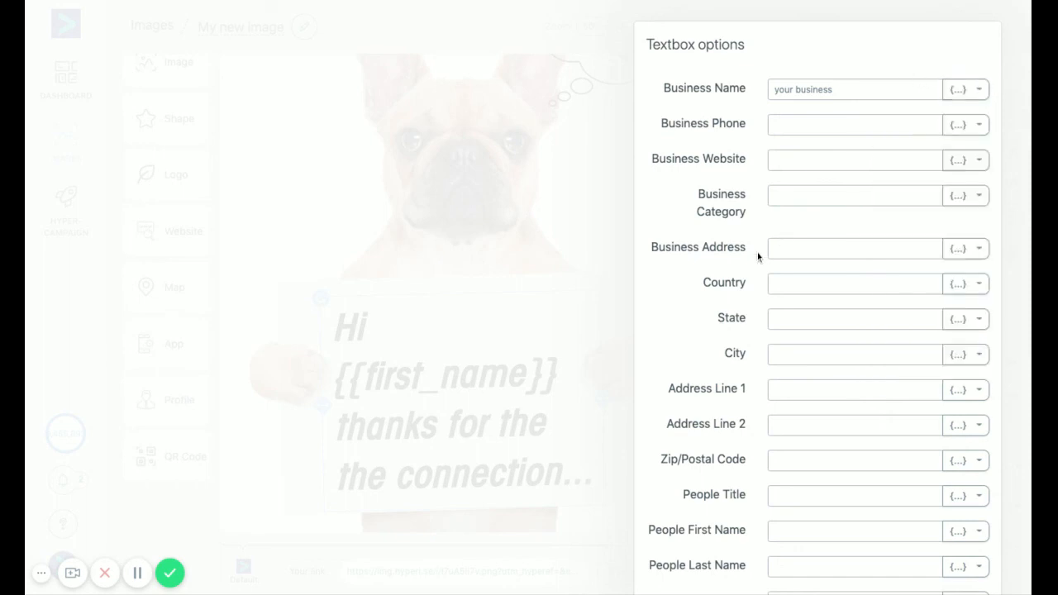
pyautogui.scroll(-6, 758, 255)
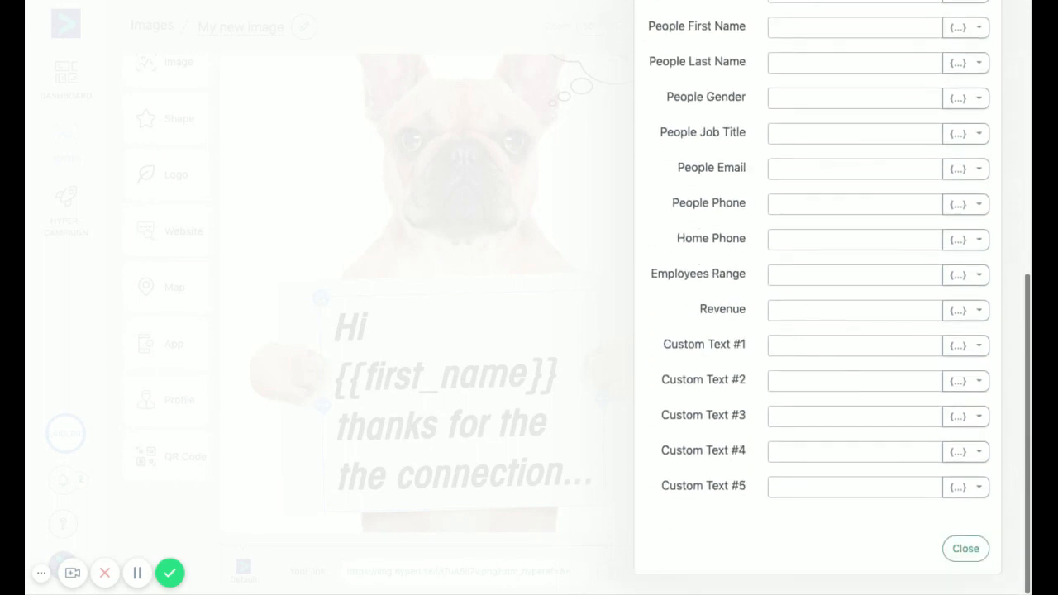
pyautogui.click(967, 550)
pyautogui.scroll(2, 750, 338)
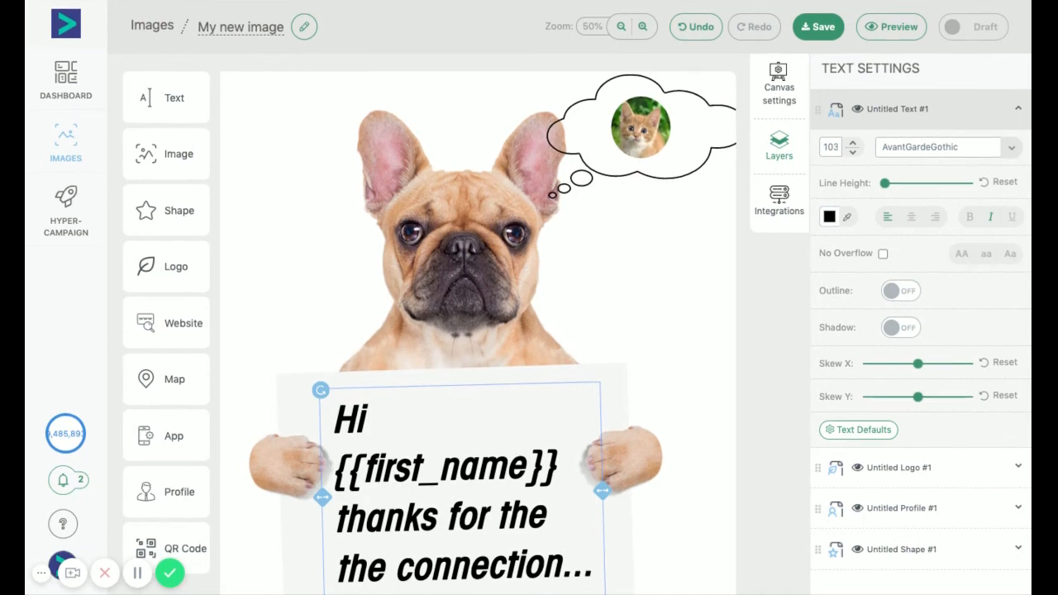
pyautogui.scroll(-1, 455, 324)
pyautogui.click(679, 481)
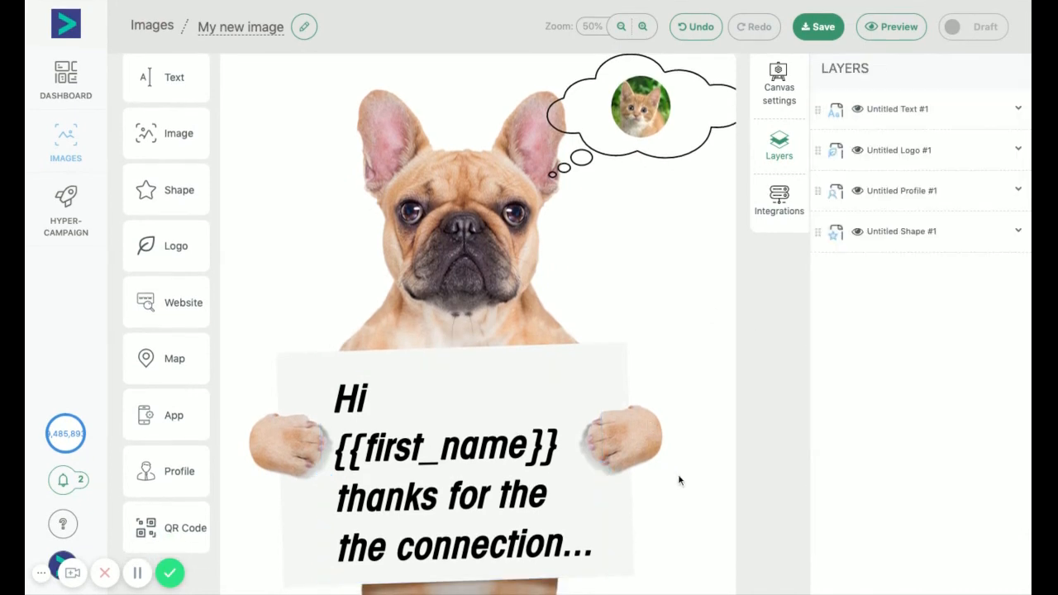